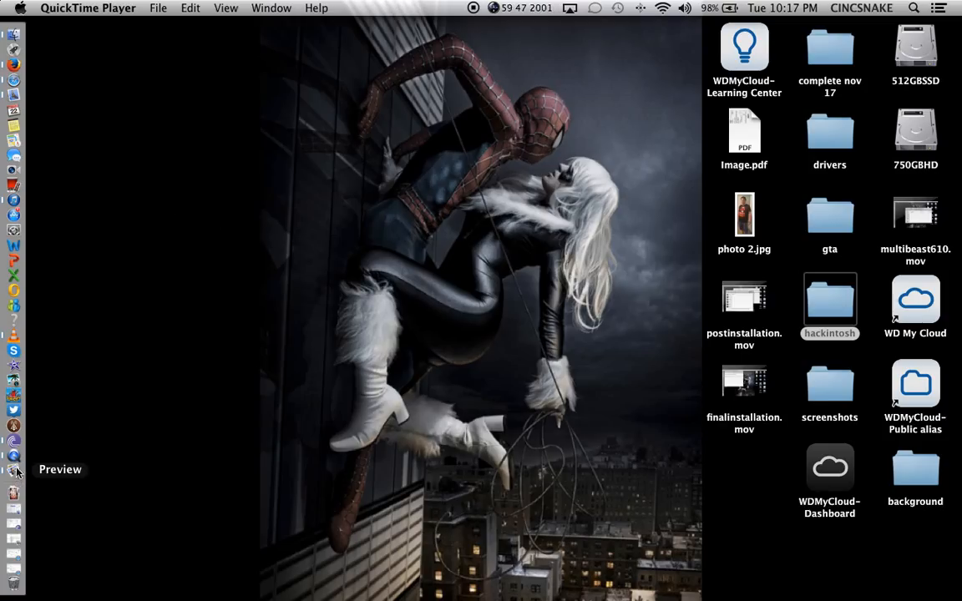
# Launch TextEdit from Launchpad with a new blank document moved to the top-left.
pyautogui.click(20, 50)
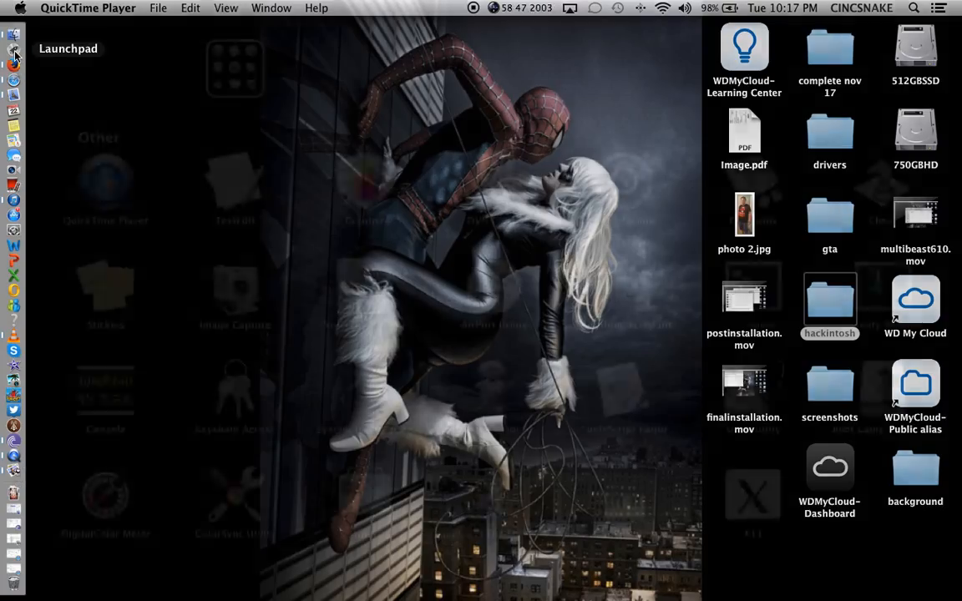
pyautogui.click(217, 170)
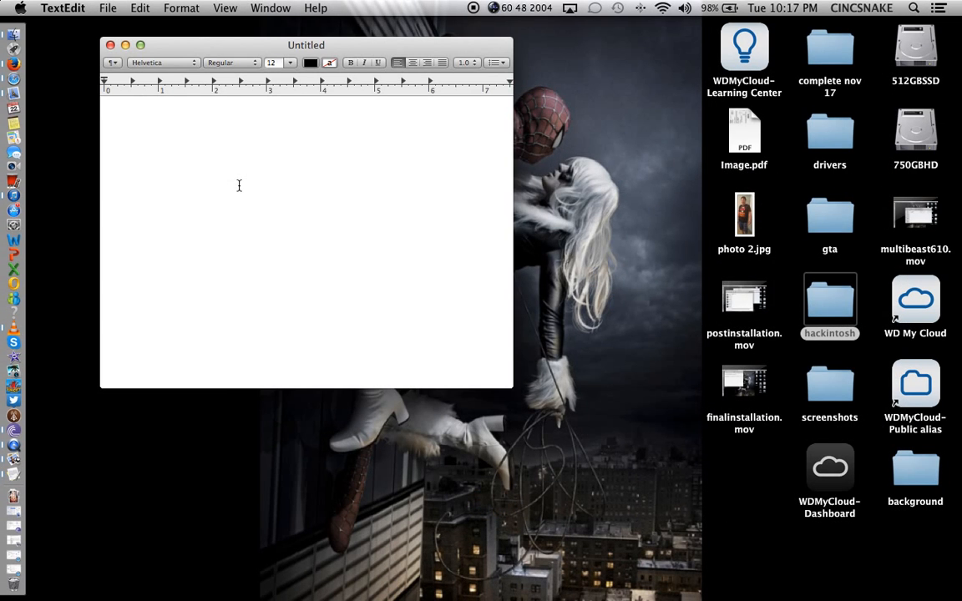
pyautogui.moveTo(165, 45); pyautogui.dragTo(106, 34)
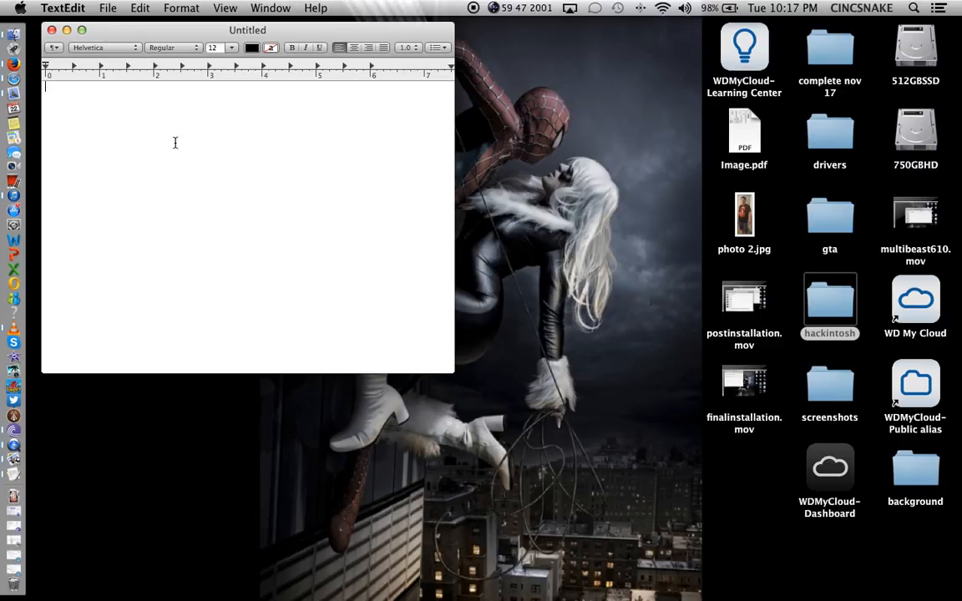
# Type 'First you will need these software from TonyMACX86 hackintosh', keeping 'hackintosh' unchanged by autocorrect.
pyautogui.write('First  you ')
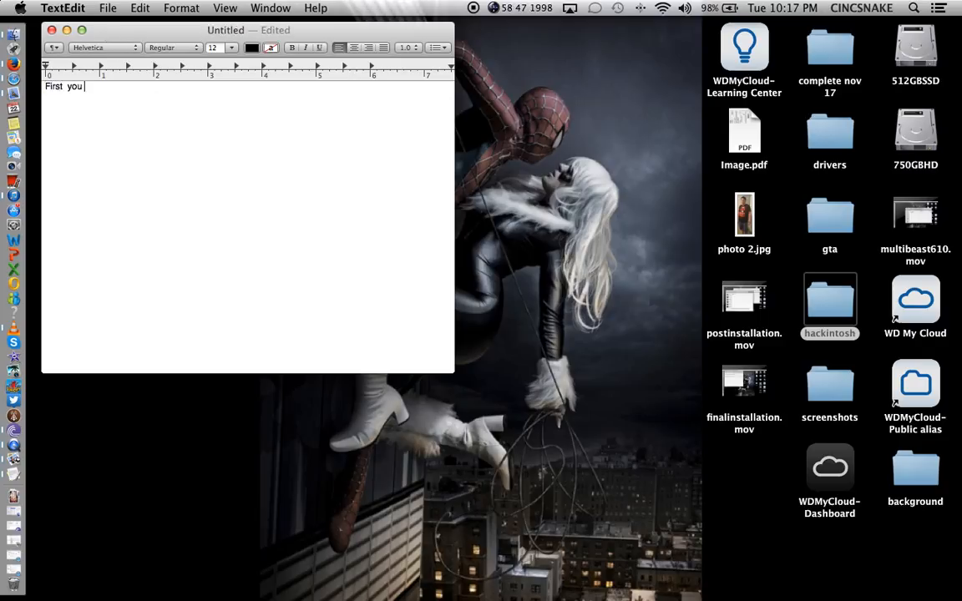
pyautogui.write('will need these software from To')
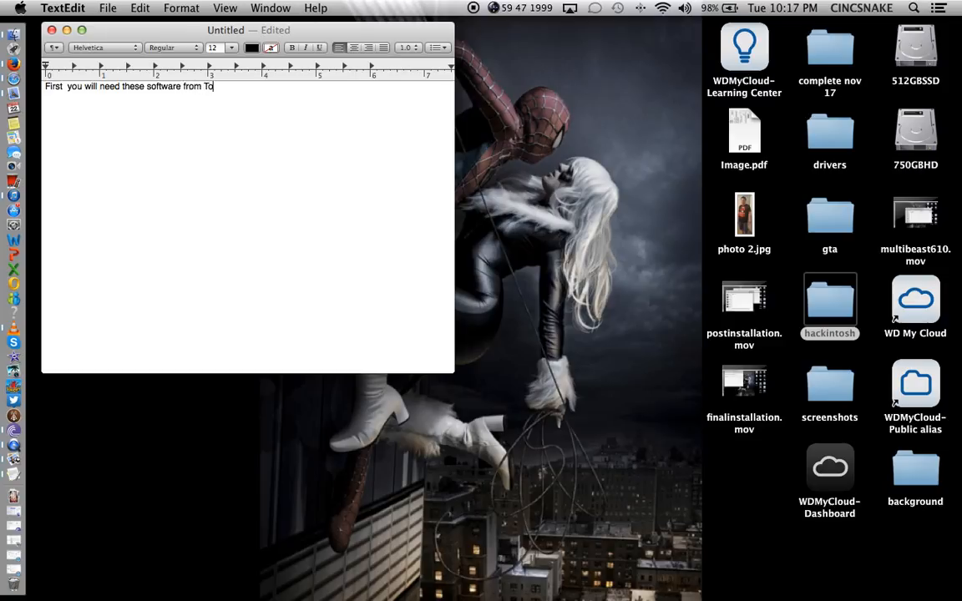
pyautogui.write('nyMACX86 hackin')
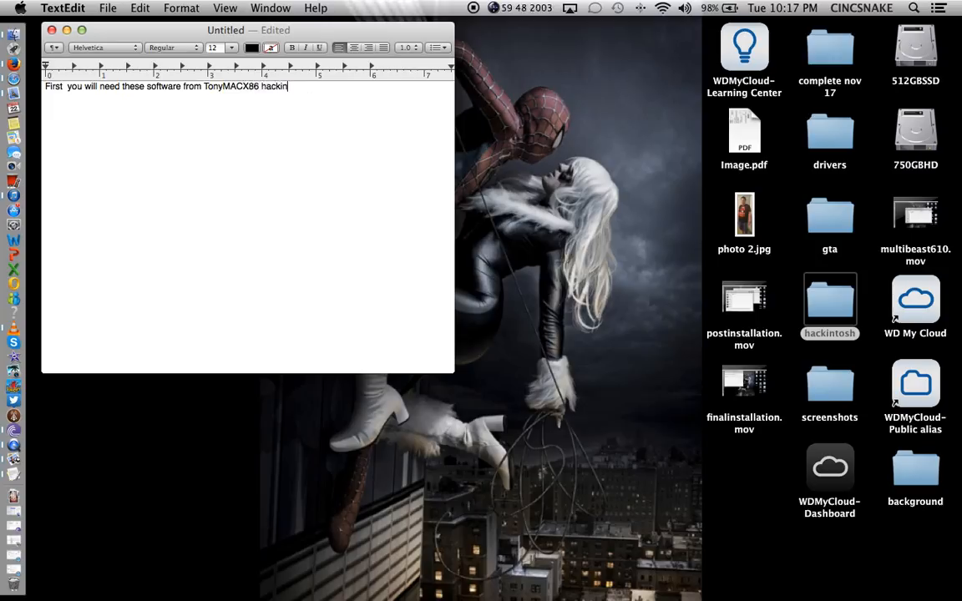
pyautogui.write('tosh')
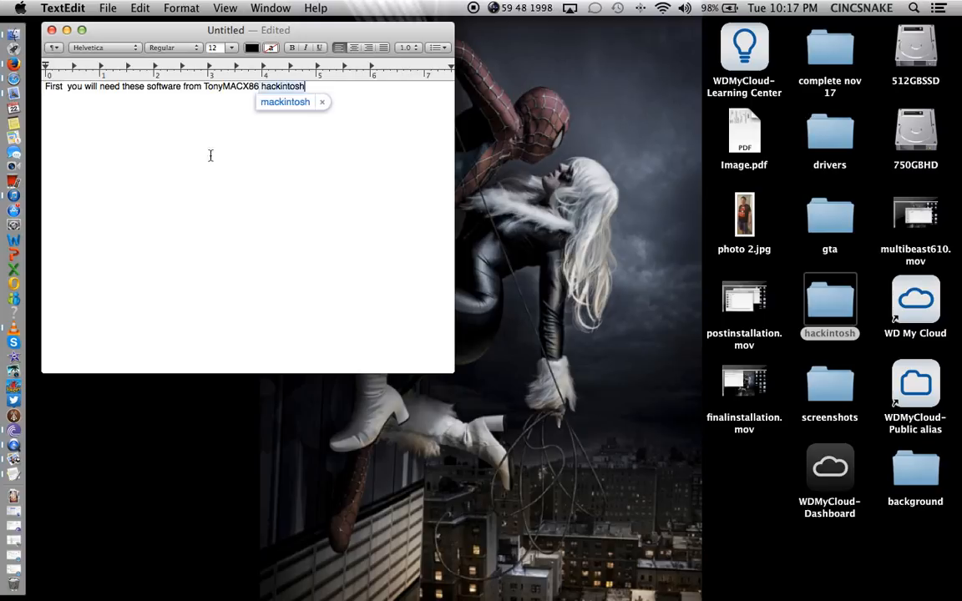
pyautogui.click(325, 101)
# End the first line with 'site.', add 'Unibeast for creating MAC OS X 10.9.3/4 usb bootable.', then begin 'once you create d your USB.'.
pyautogui.write('site.')
pyautogui.press('Return')
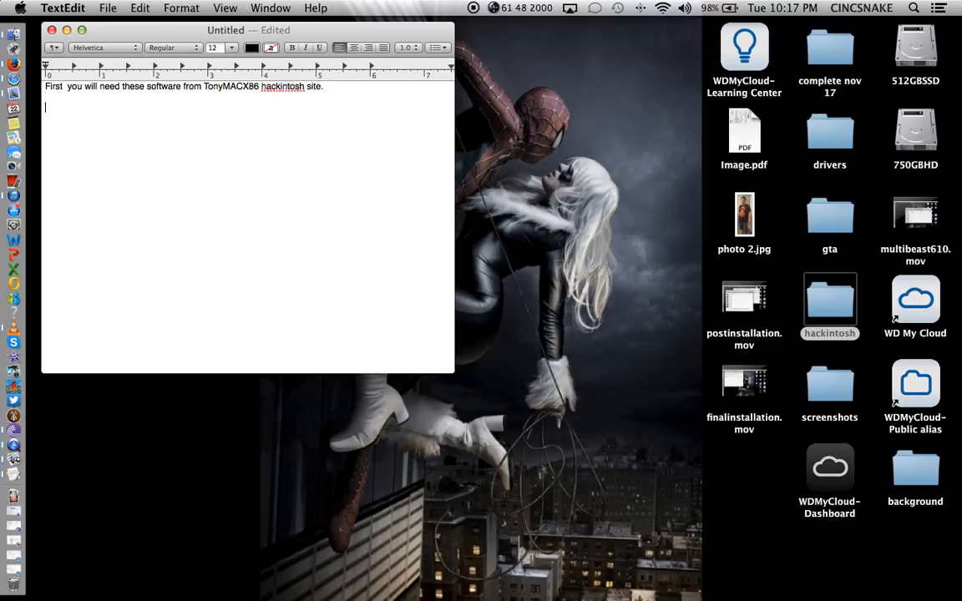
pyautogui.write('Unibeast for ')
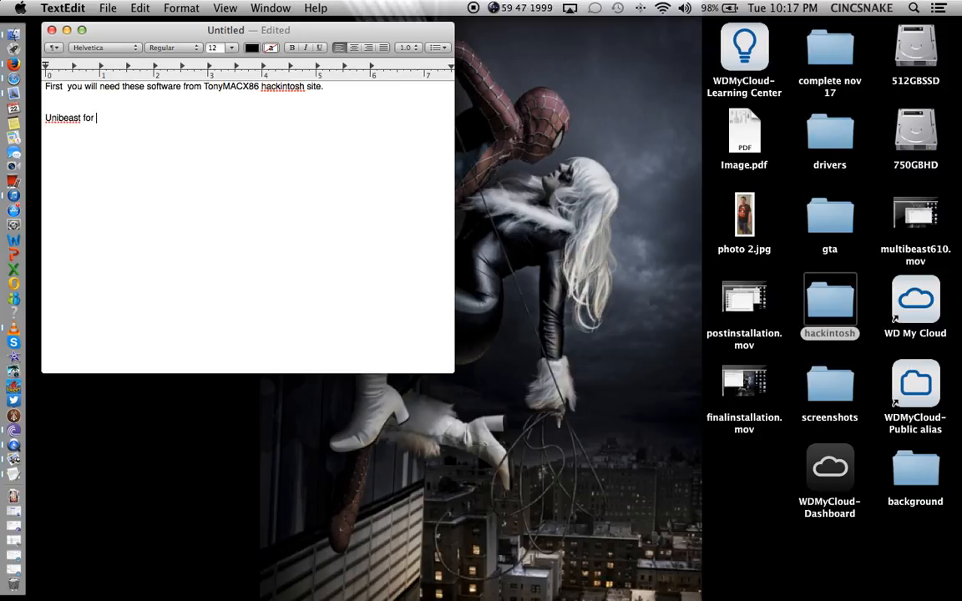
pyautogui.write('creating use')
pyautogui.press('BackSpace')
pyautogui.press('BackSpace')
pyautogui.press('BackSpace')
pyautogui.write('M')
pyautogui.press('BackSpace')
pyautogui.write('MAc')
pyautogui.press('BackSpace')
pyautogui.write('C OS X ')
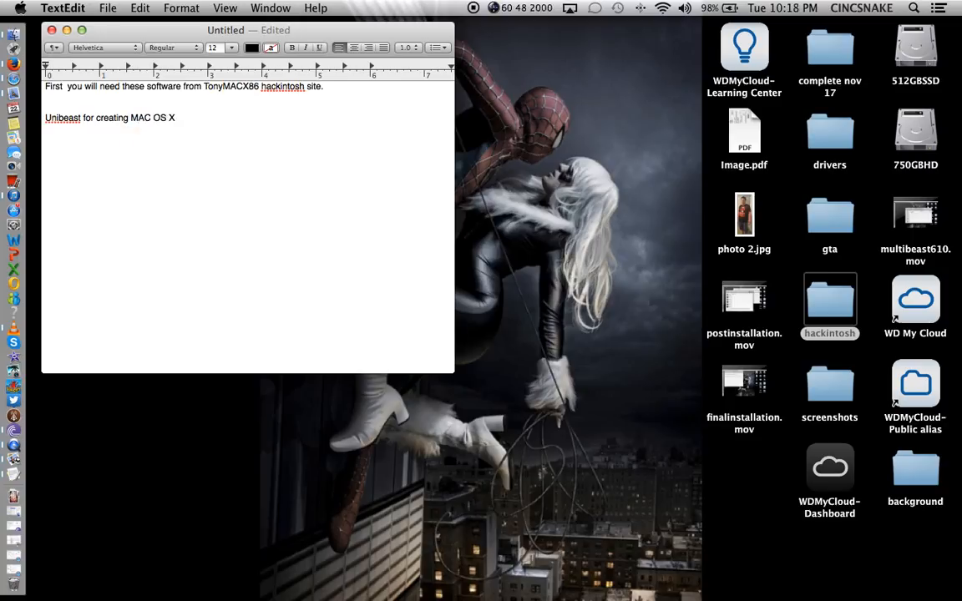
pyautogui.write('10.9.3/4 usb bootable.')
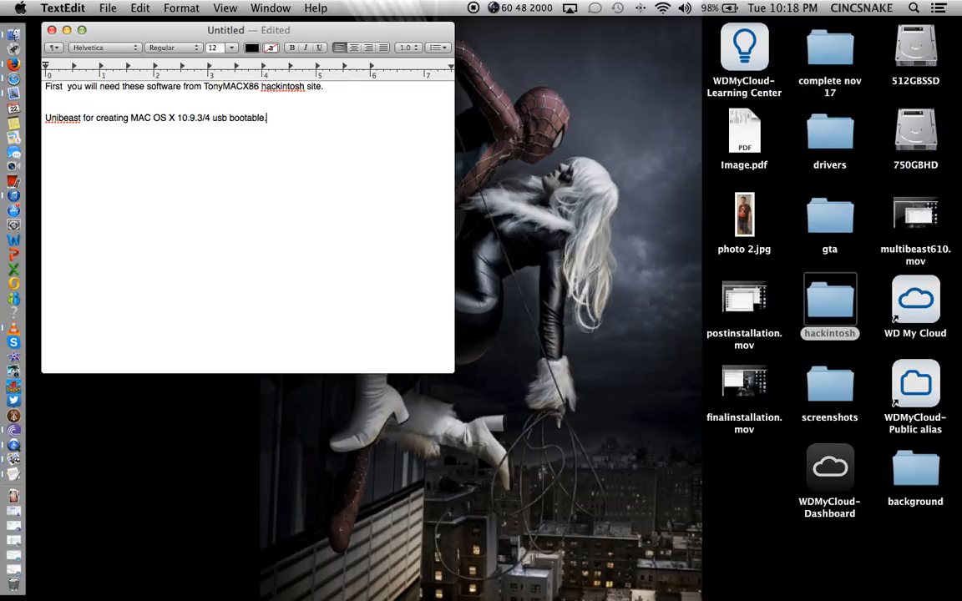
pyautogui.press('Return')
pyautogui.press('Return')
pyautogui.write('once you create d ')
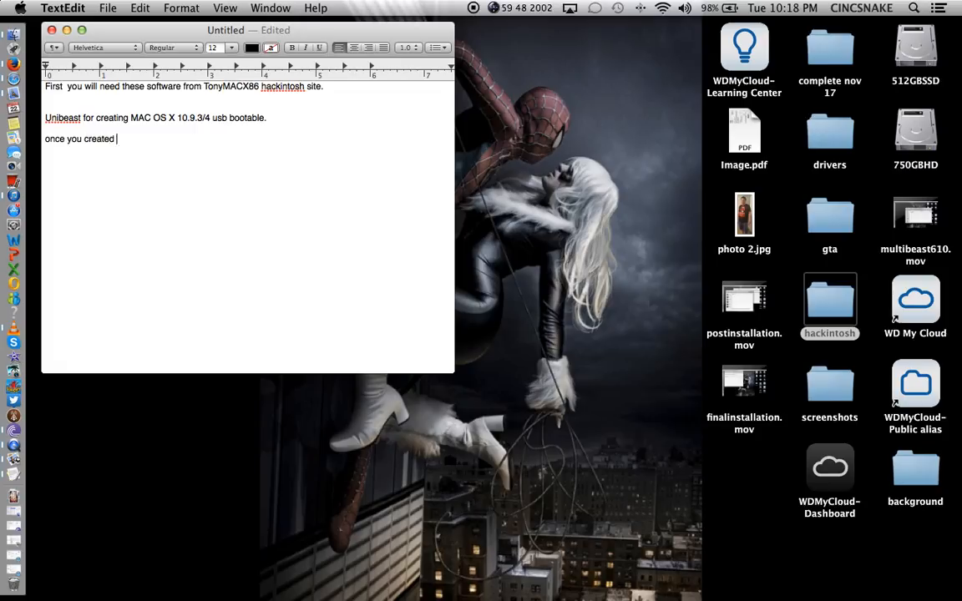
pyautogui.write('your USB.')
# Add 'boot from it with these flags' followed by a line '-V cpus=1 npci=0x3000 -f'.
pyautogui.press('Return')
pyautogui.press('Return')
pyautogui.write('boot from it with these flags')
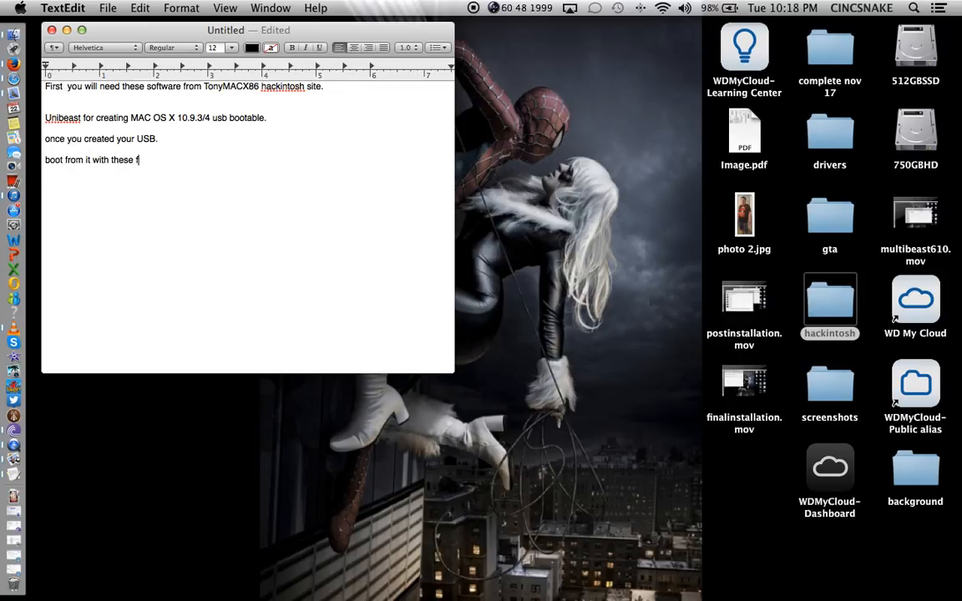
pyautogui.press('Return')
pyautogui.write('-V cpus=1 npci=0x3')
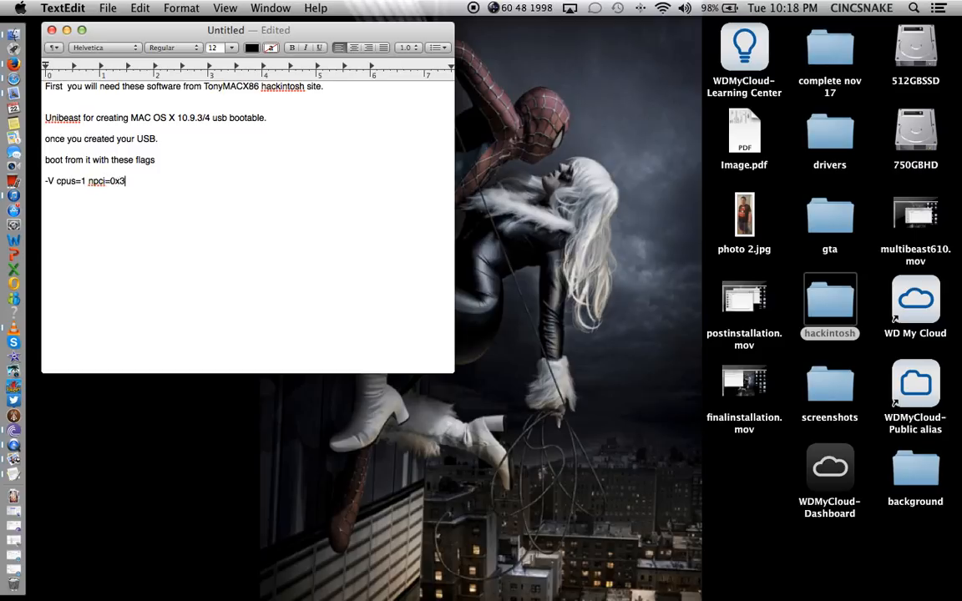
pyautogui.write('000 -f')
pyautogui.press('Return')
pyautogui.press('Return')
# Add the notes 'once you finish install mac os x.' and 'when you are at the desk.'.
pyautogui.write('once you finish ')
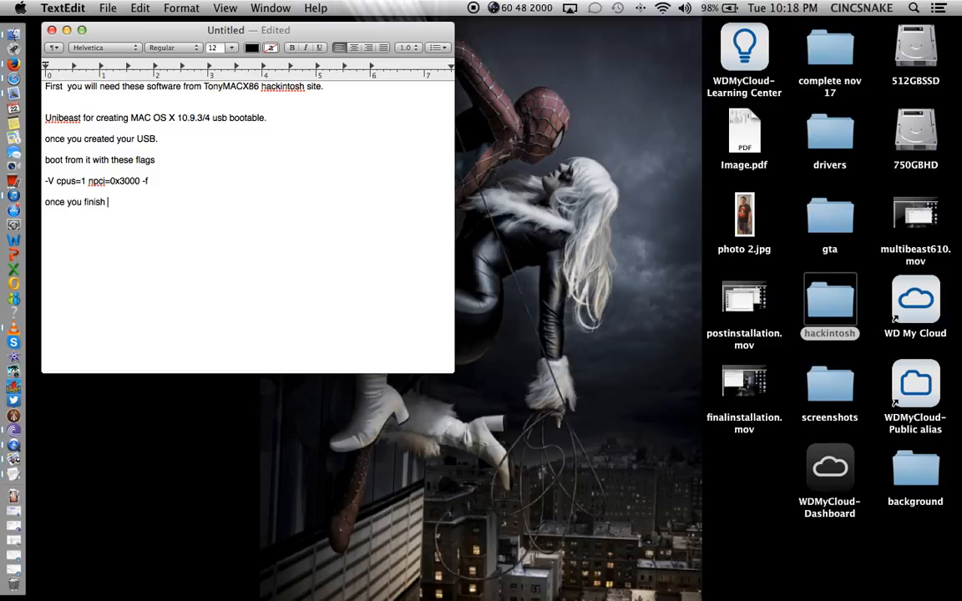
pyautogui.write('install mac os x.')
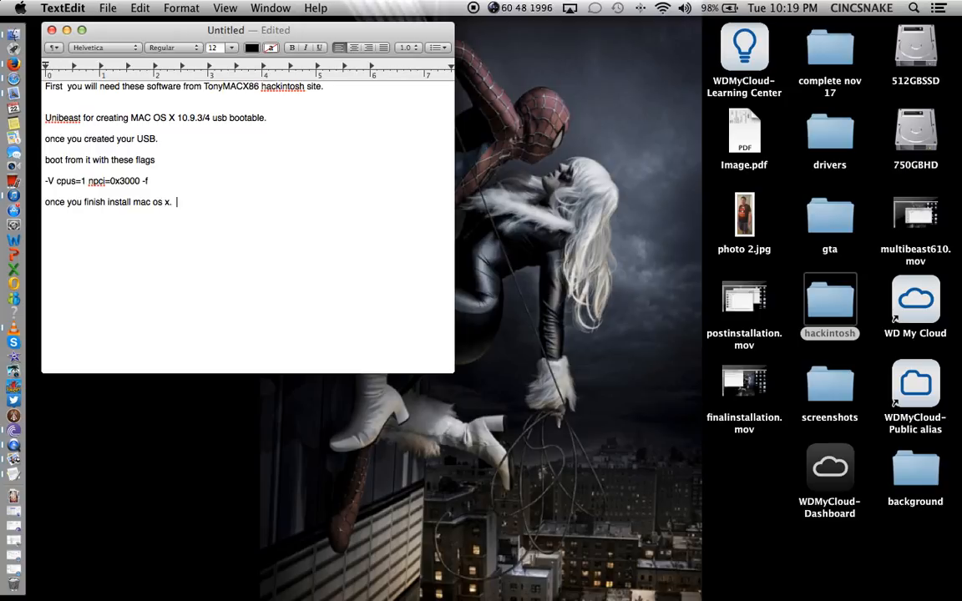
pyautogui.press('Return')
pyautogui.press('Return')
pyautogui.press('BackSpace')
pyautogui.press('BackSpace')
pyautogui.click(270, 194)
pyautogui.click(231, 202)
pyautogui.press('Return')
pyautogui.press('Return')
pyautogui.write('when you are at the de')
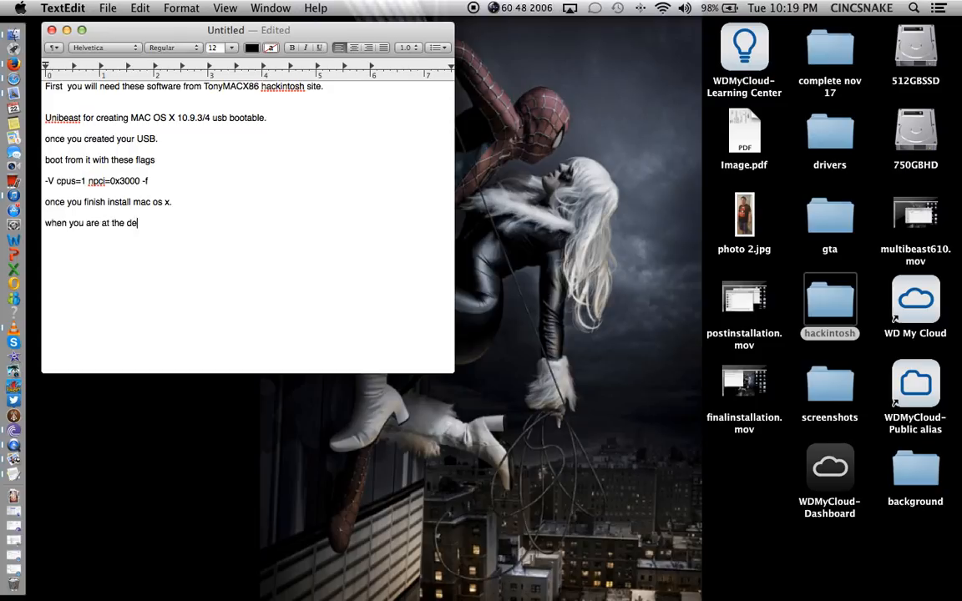
pyautogui.write('sk.')
pyautogui.press('Return')
pyautogui.press('Return')
# Open the hackintosh folder from the desktop and return to the TextEdit note.
pyautogui.click(844, 303)
pyautogui.doubleClick(845, 303)
pyautogui.click(259, 324)
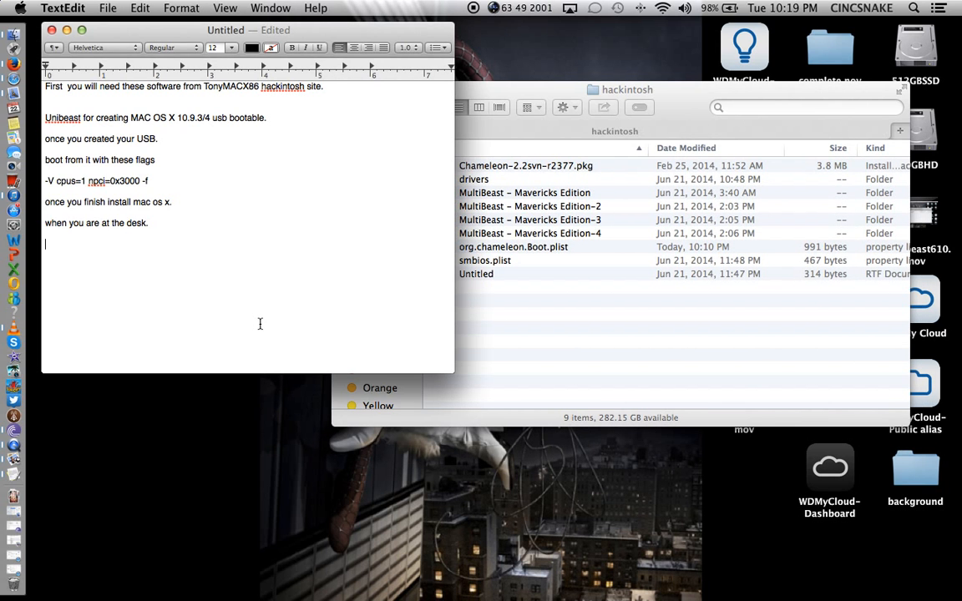
# Add the line 'you will need multi-beast 6.1.0 why?' to the note.
pyautogui.write('yo uwill')
pyautogui.press('BackSpace')
pyautogui.press('BackSpace')
pyautogui.press('BackSpace')
pyautogui.press('BackSpace')
pyautogui.press('BackSpace')
pyautogui.press('BackSpace')
pyautogui.press('BackSpace')
pyautogui.write('u will need multi-beast ')
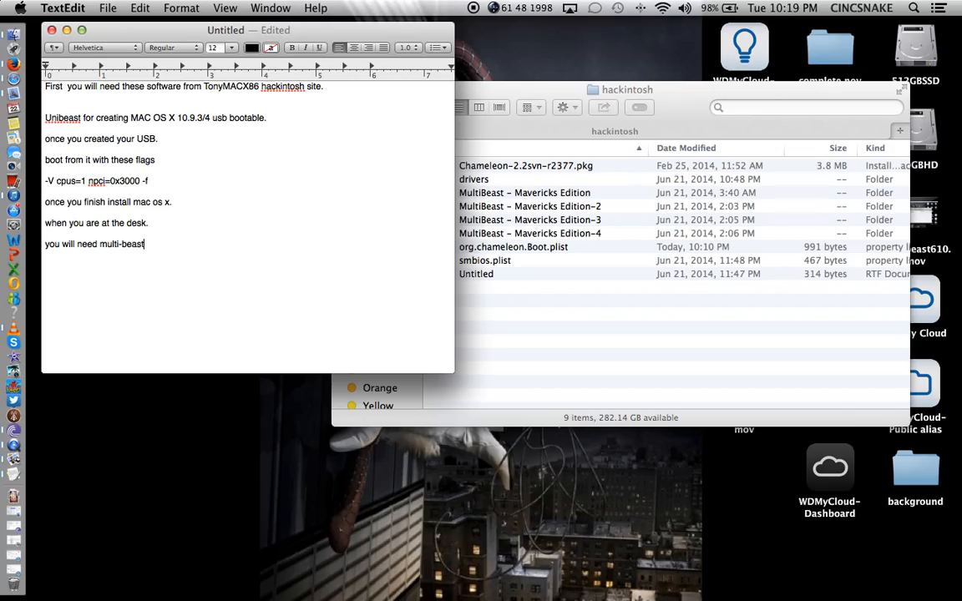
pyautogui.write('6.1.0 why?')
pyautogui.press('Return')
# Launch MultiBeast from the MultiBeast – Mavericks Edition-4 folder and move its window right.
pyautogui.click(549, 327)
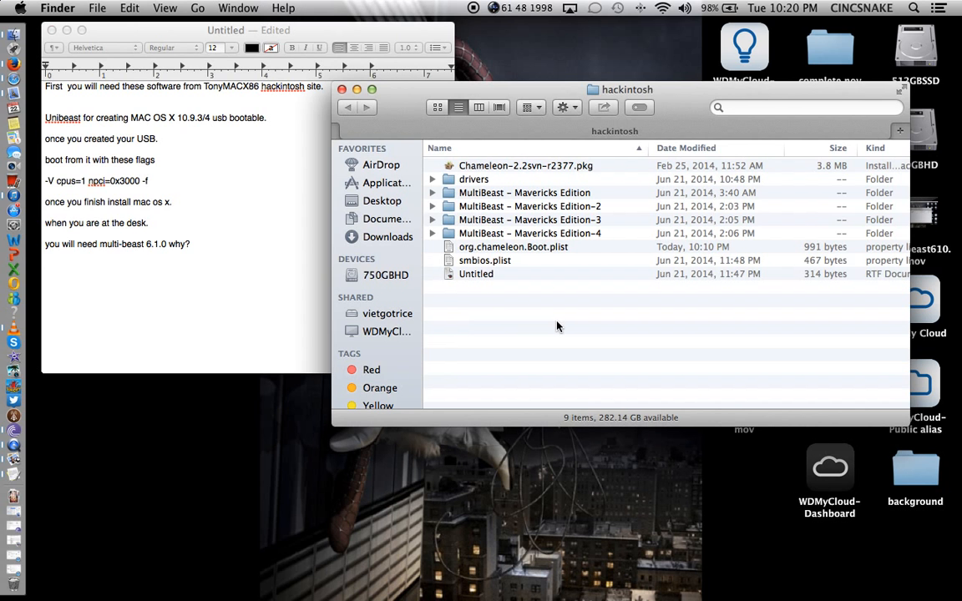
pyautogui.doubleClick(535, 233)
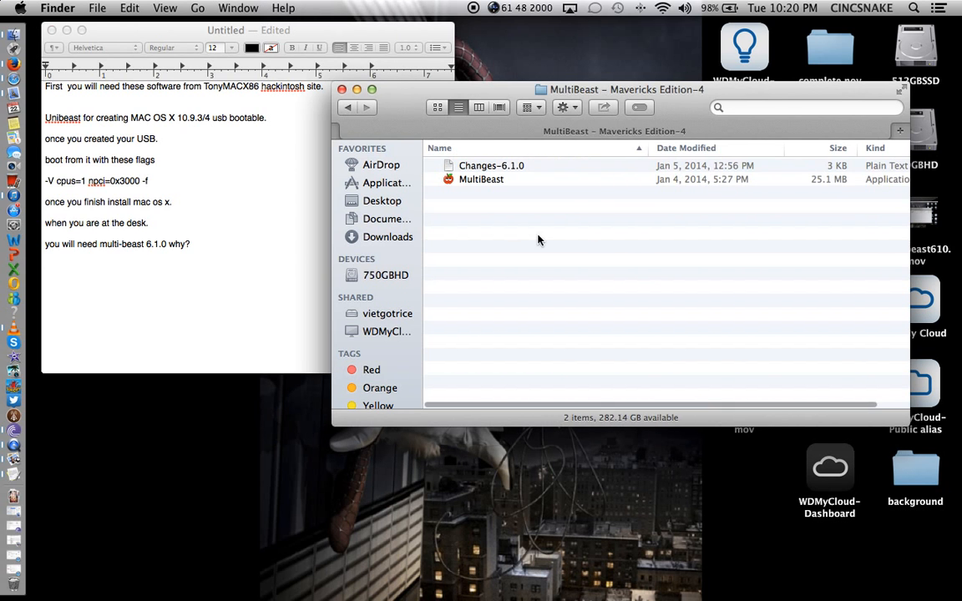
pyautogui.doubleClick(518, 181)
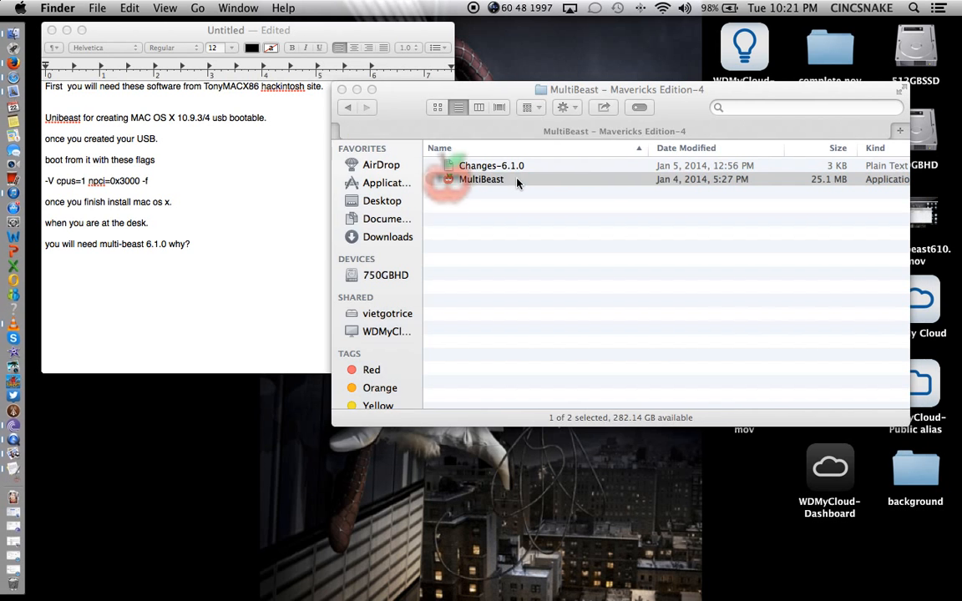
pyautogui.moveTo(436, 117); pyautogui.dragTo(646, 85)
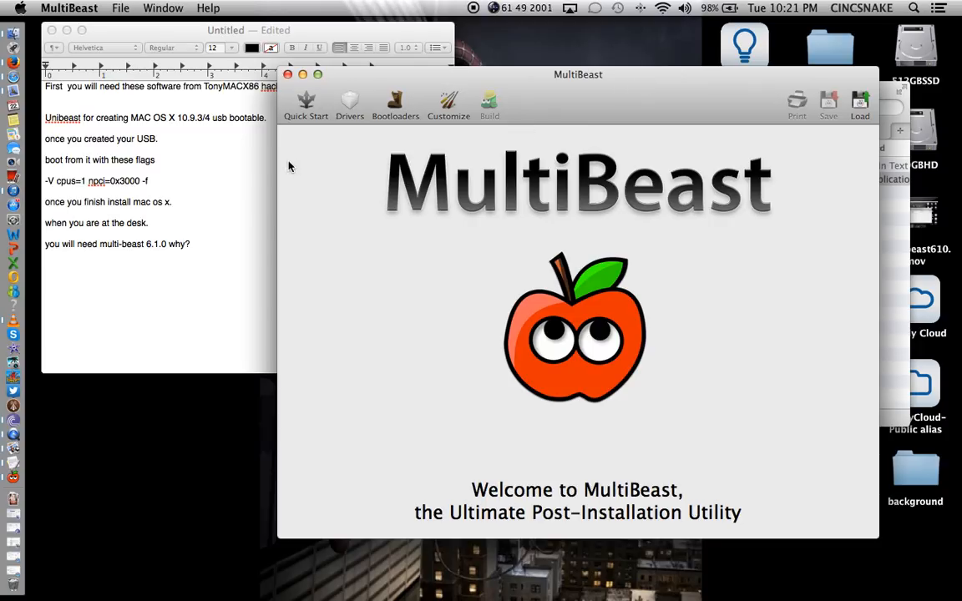
# Load the DSDT Free preset and check ALC892 under Realtek ALCxxx Without DSDT audio drivers.
pyautogui.click(304, 104)
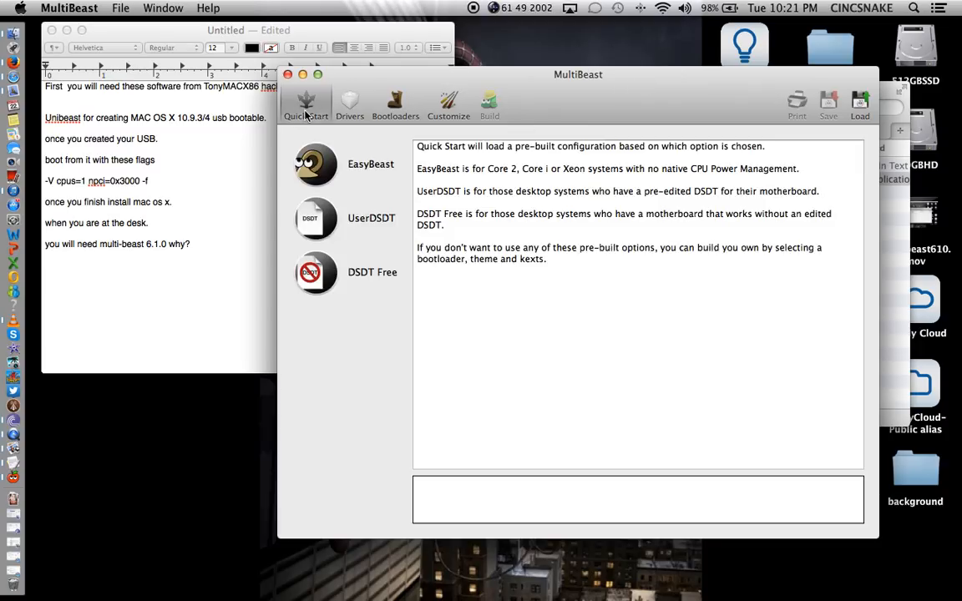
pyautogui.click(322, 276)
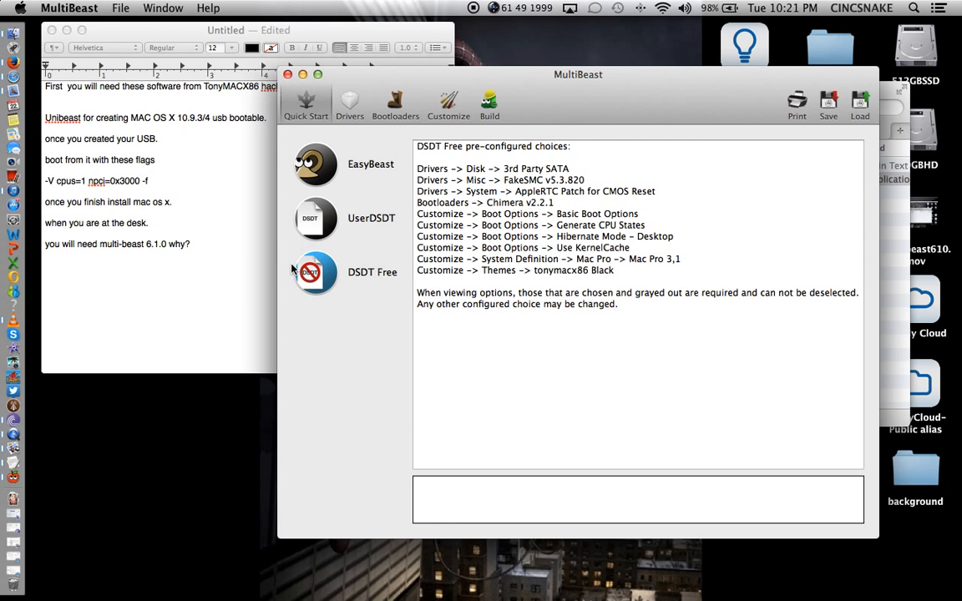
pyautogui.click(338, 103)
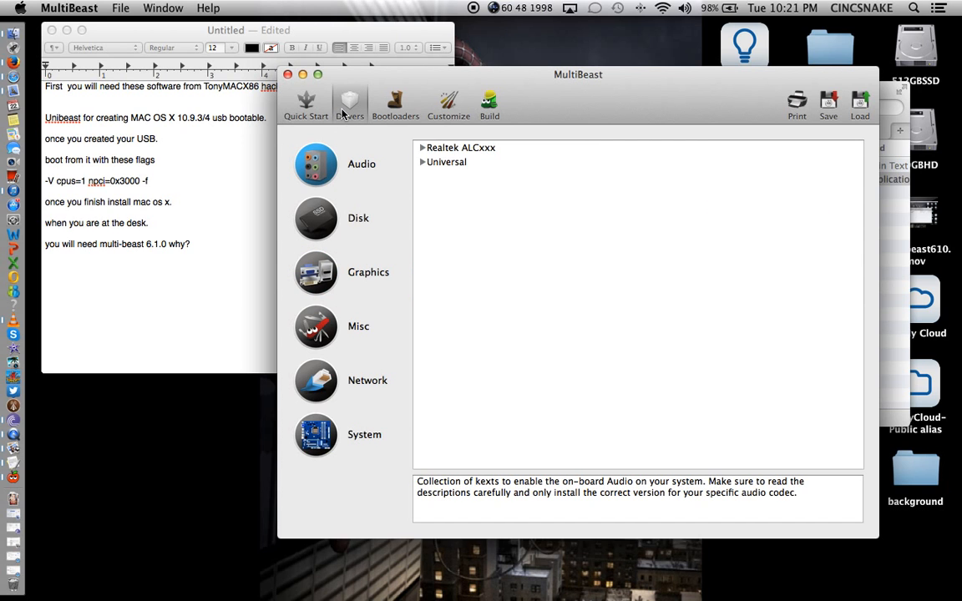
pyautogui.click(423, 147)
pyautogui.click(434, 176)
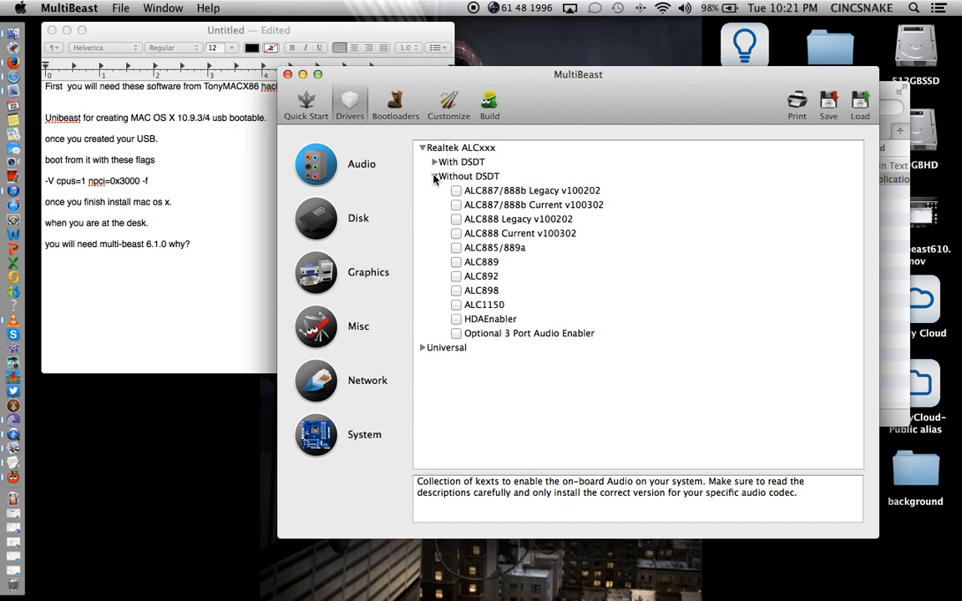
pyautogui.click(455, 277)
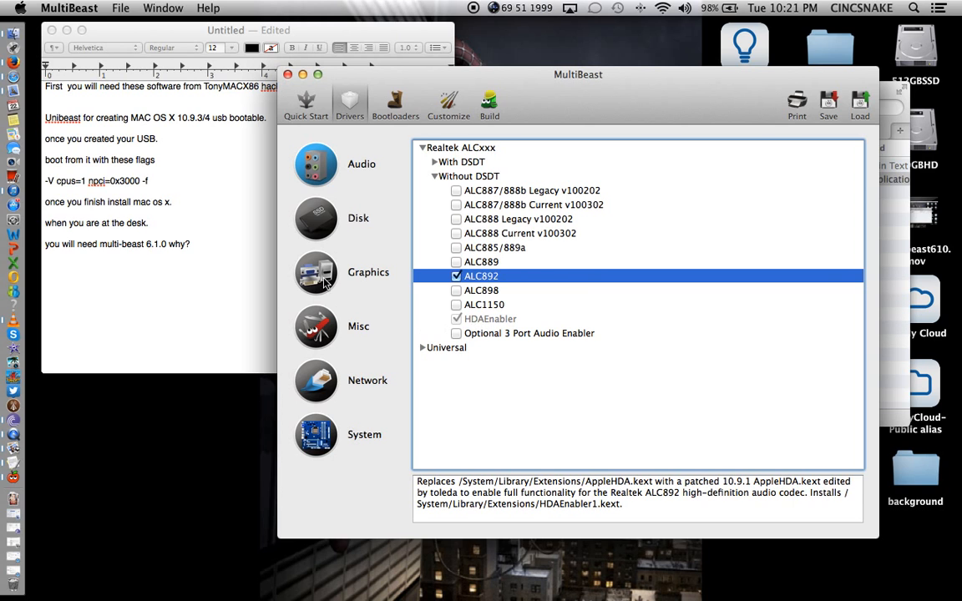
# Check 10.9.x TRIM Patch under Disk > TRIM Enabler, then move on to Graphics drivers.
pyautogui.click(358, 218)
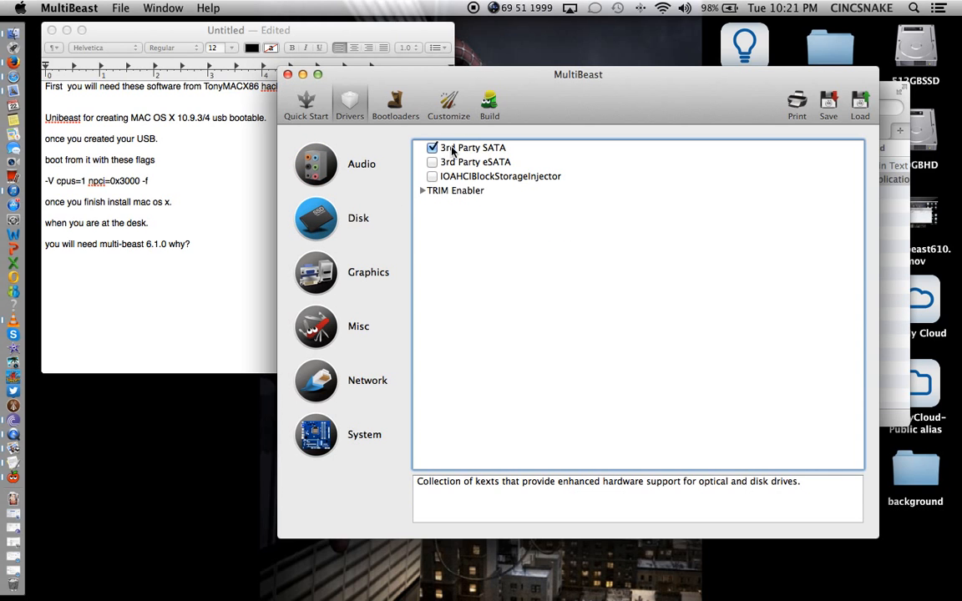
pyautogui.click(423, 190)
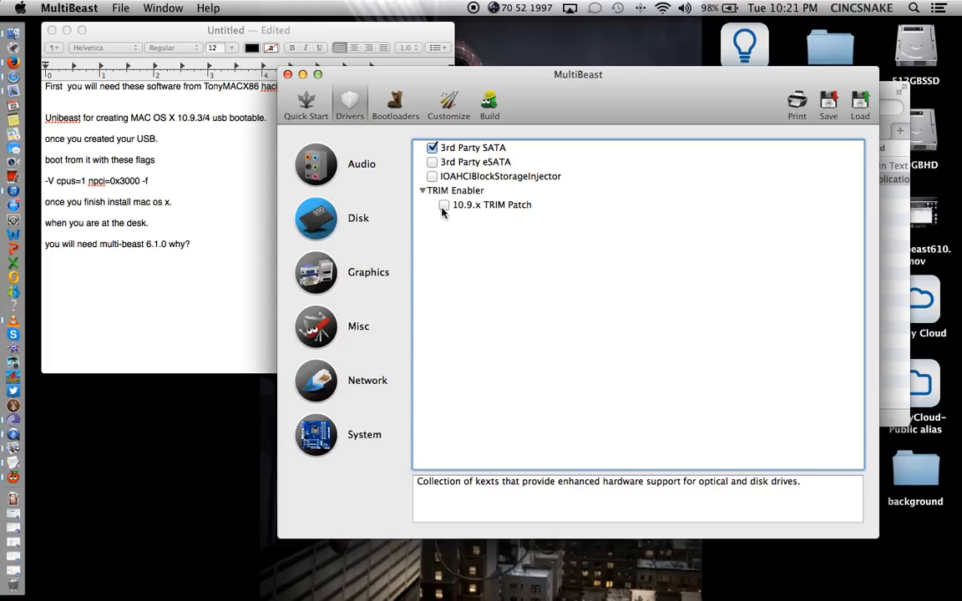
pyautogui.click(443, 206)
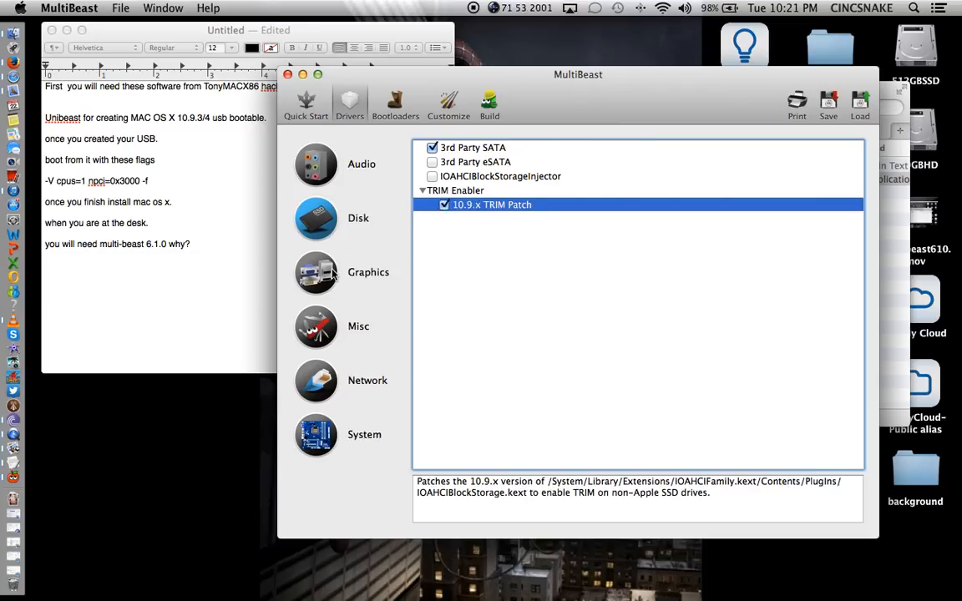
pyautogui.click(302, 252)
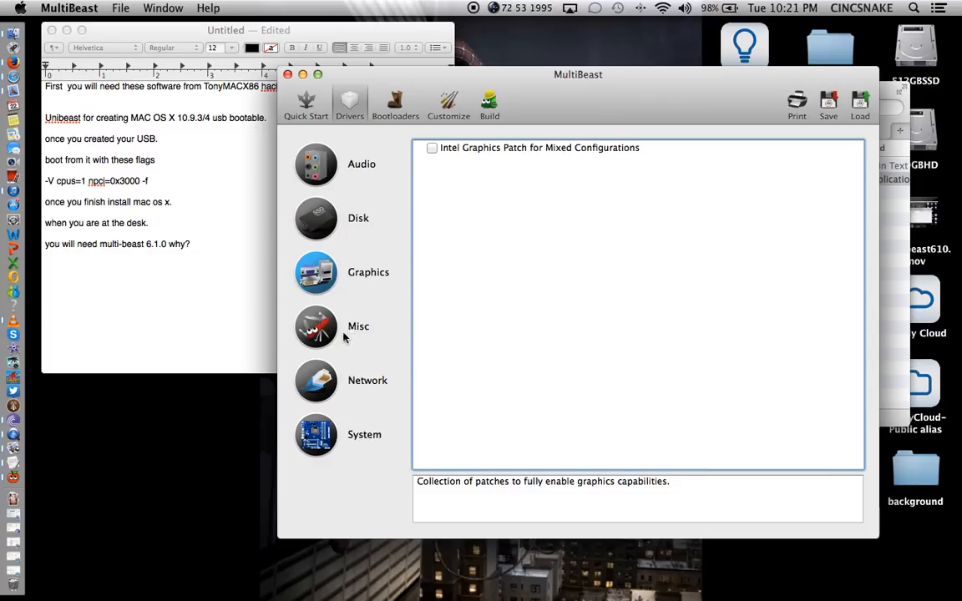
# Tick EvOreboot, NullCPUPowerManagement and VoodooTSCSync 6 Core in Misc drivers, then show Network drivers.
pyautogui.click(307, 302)
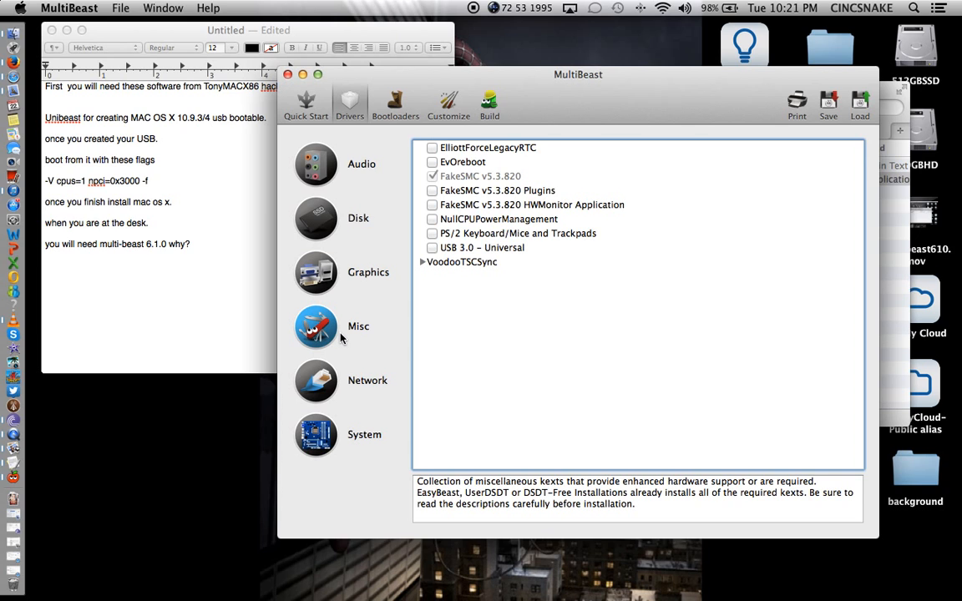
pyautogui.click(432, 162)
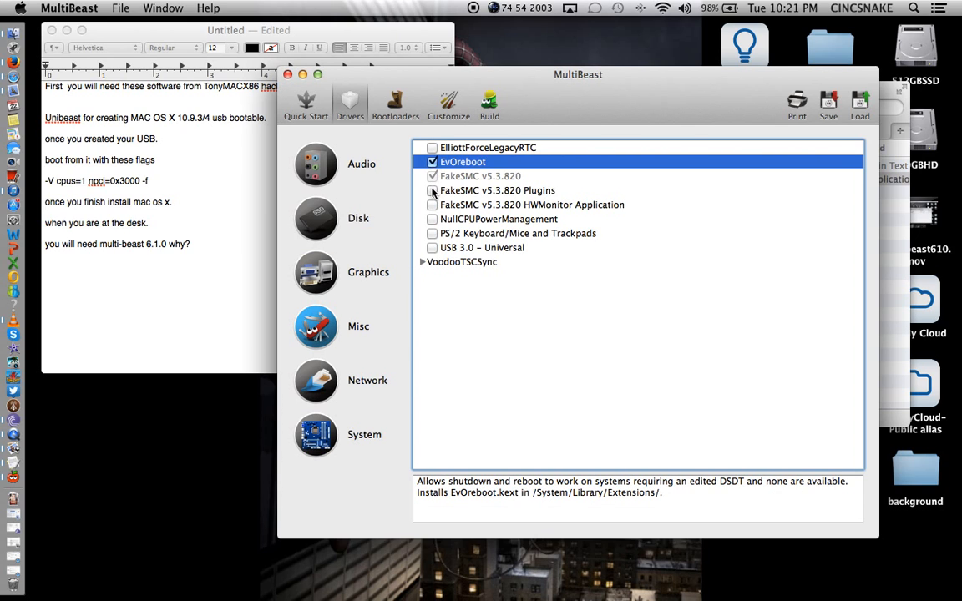
pyautogui.click(432, 218)
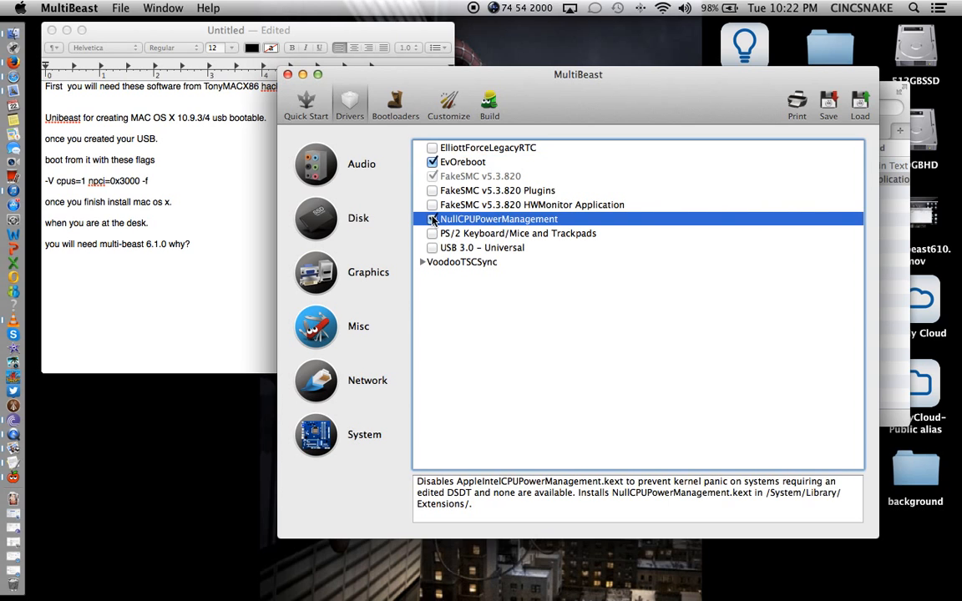
pyautogui.click(421, 262)
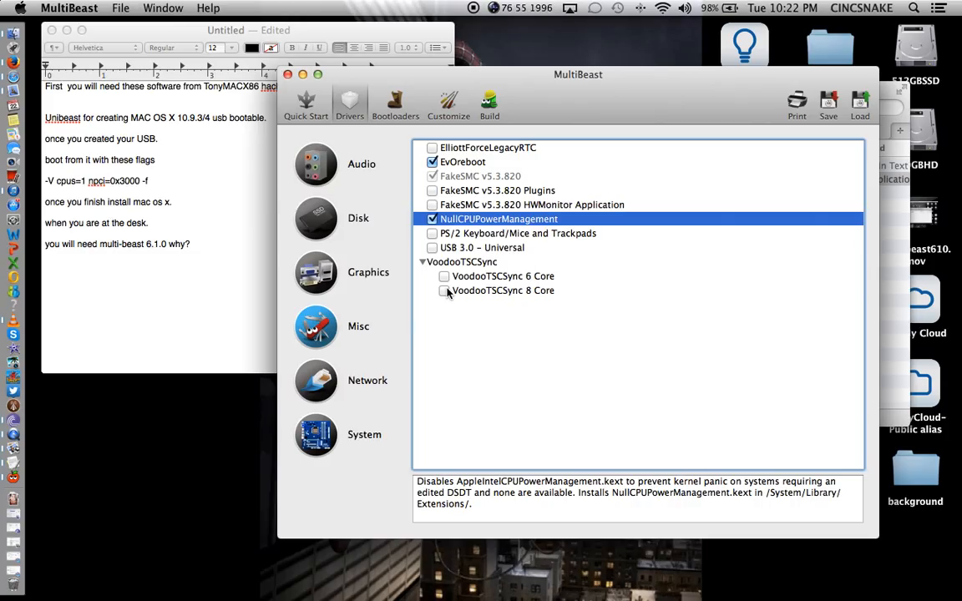
pyautogui.click(444, 276)
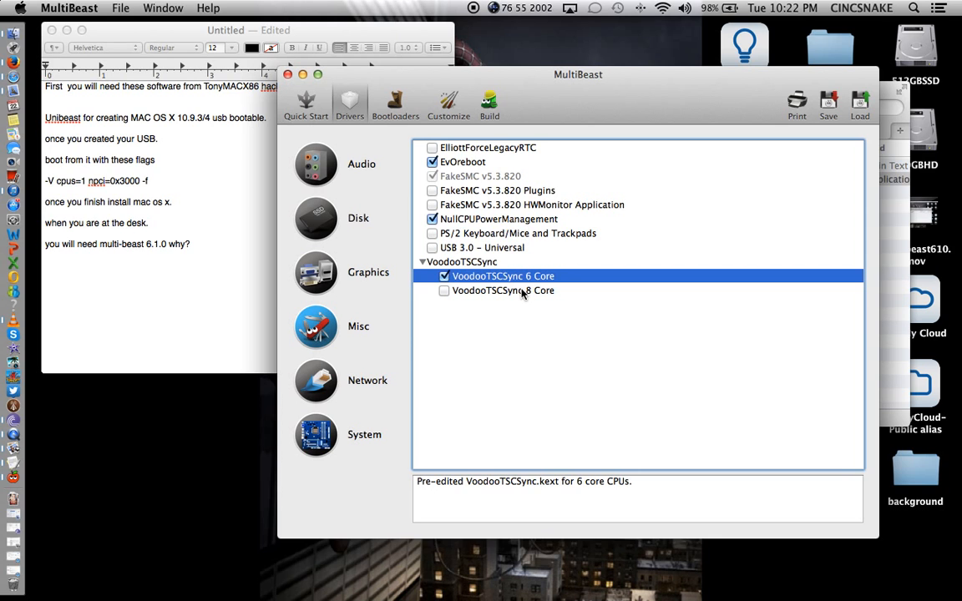
pyautogui.click(330, 389)
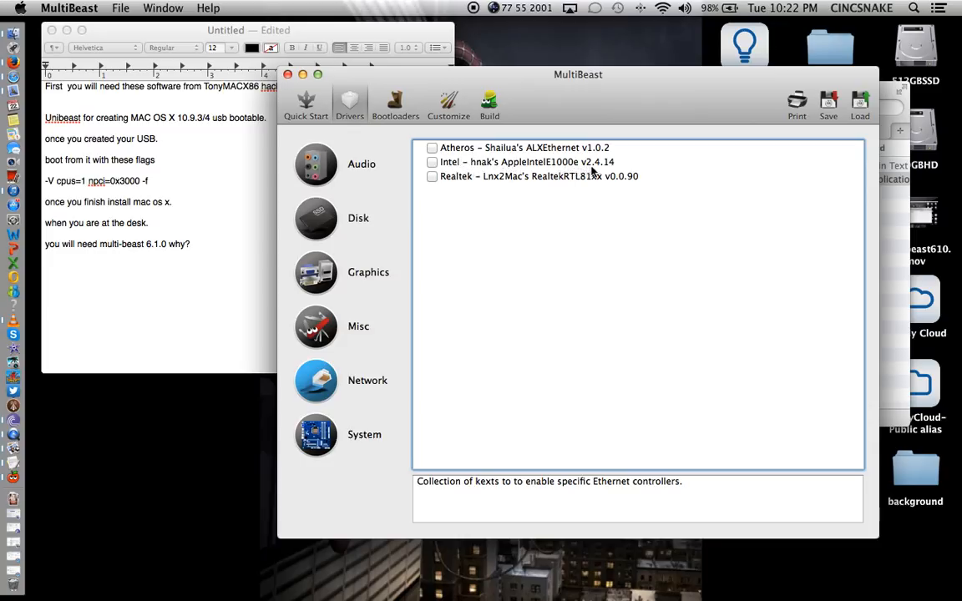
# Check the Intel AppleIntelE1000e v2.4.14 Ethernet kext, then show the Bootloaders choices.
pyautogui.click(432, 163)
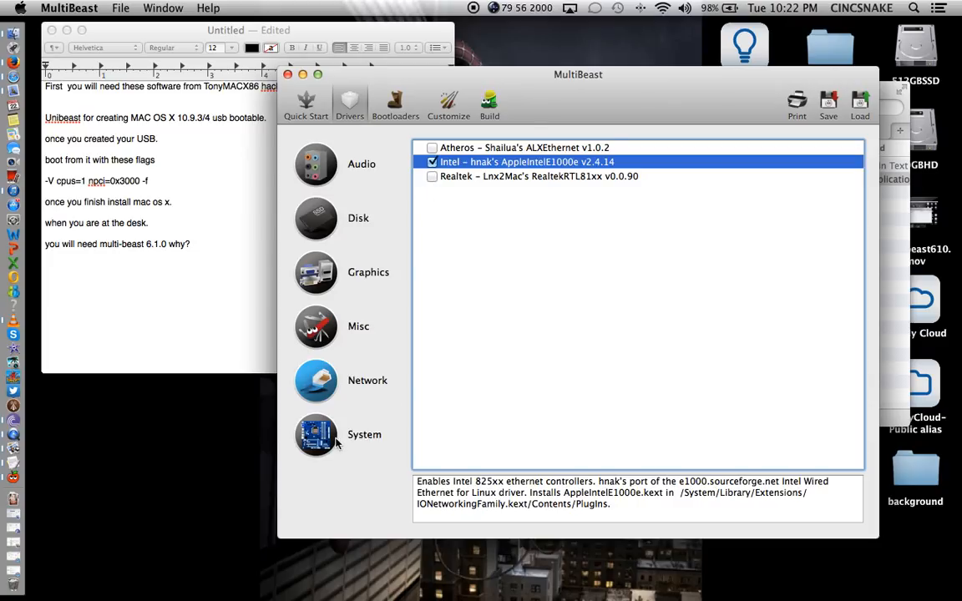
pyautogui.click(337, 442)
pyautogui.click(391, 102)
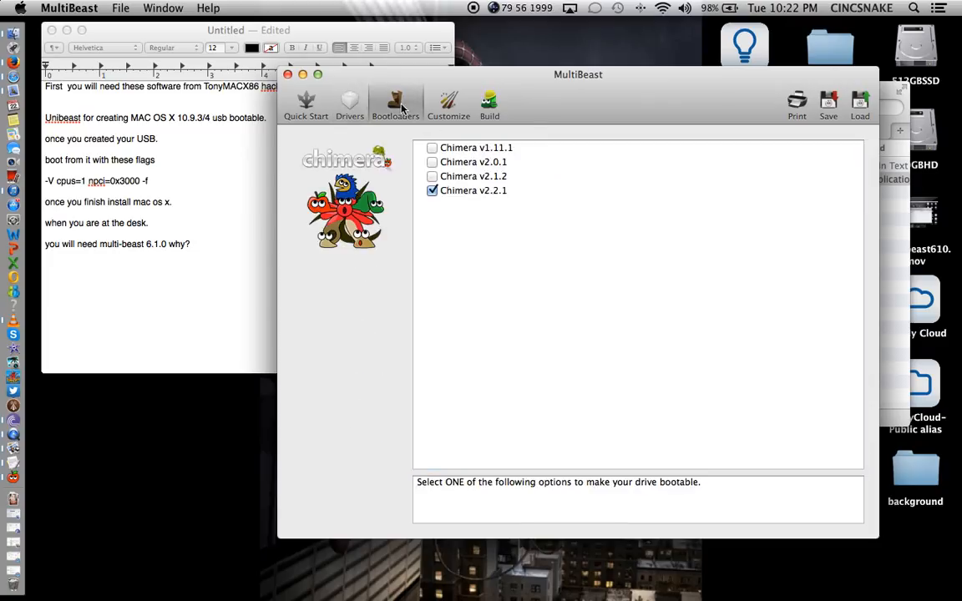
# Untick Chimera v2.2.1, enable PCI Root ID Fix in Customize > Boot Options, then view SSDT Options.
pyautogui.click(435, 193)
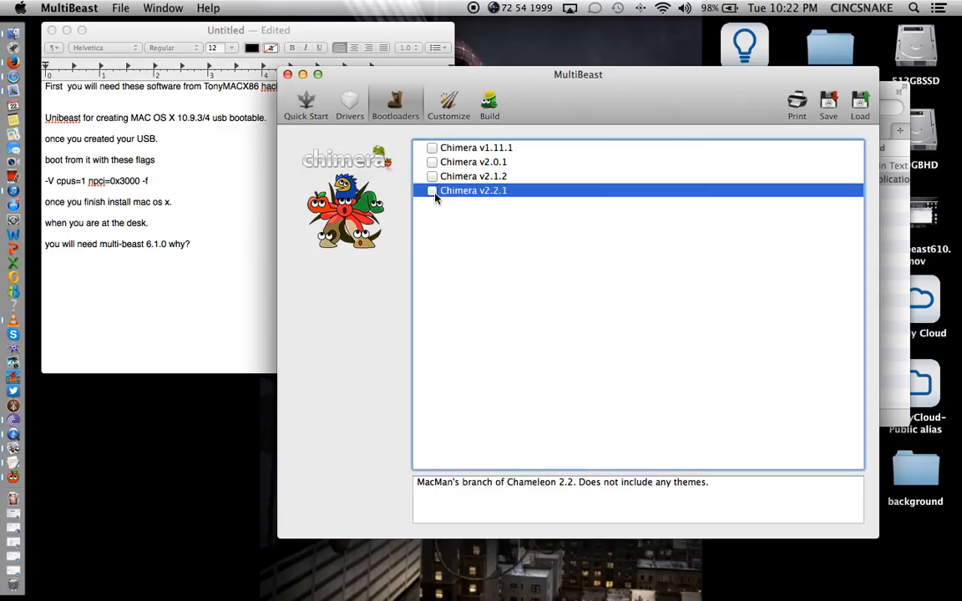
pyautogui.click(435, 118)
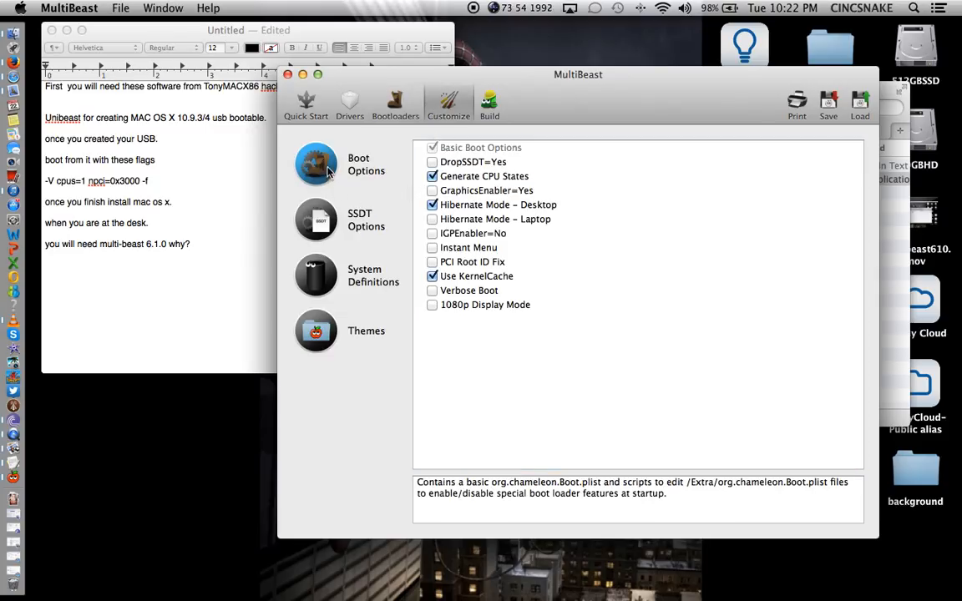
pyautogui.click(433, 262)
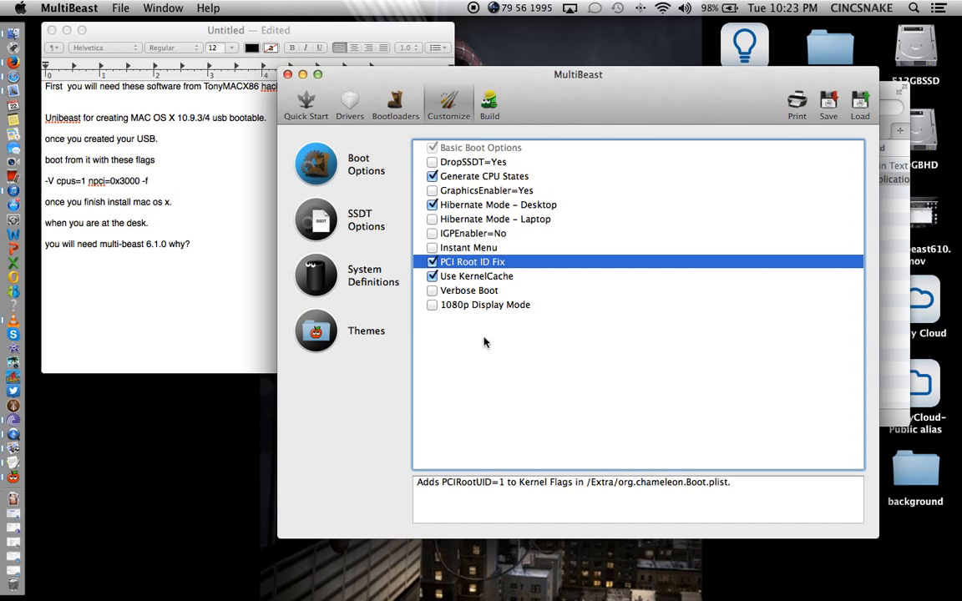
pyautogui.click(306, 231)
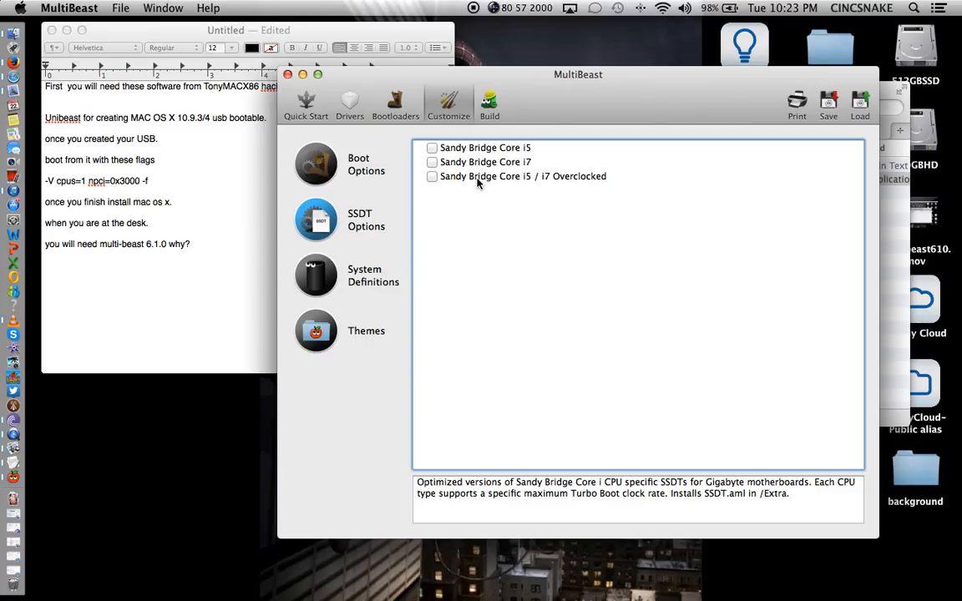
# Switch the system definition to Mac Pro 5,1 and view the themes with tonymacx86 Black ticked.
pyautogui.click(323, 283)
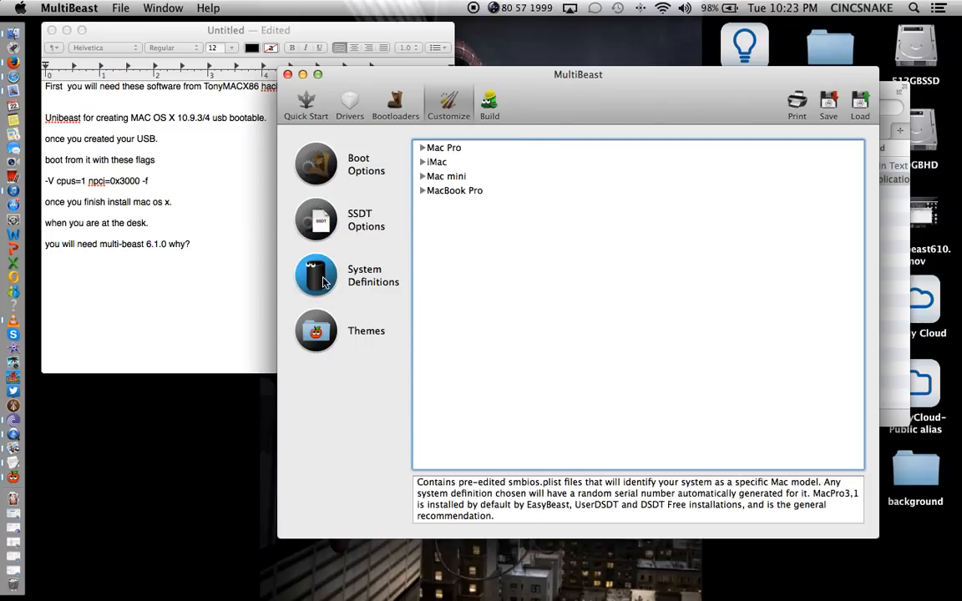
pyautogui.click(422, 148)
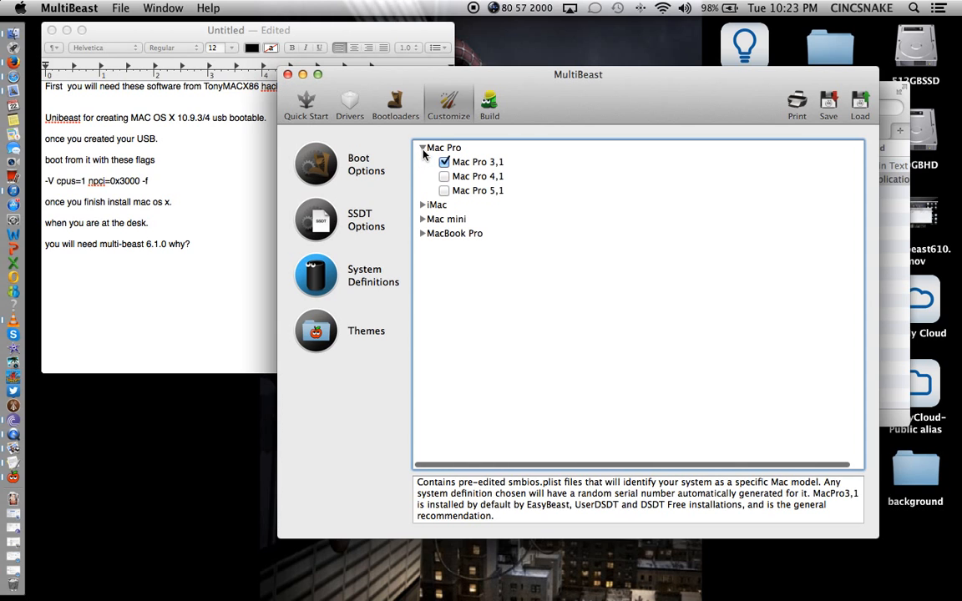
pyautogui.click(444, 191)
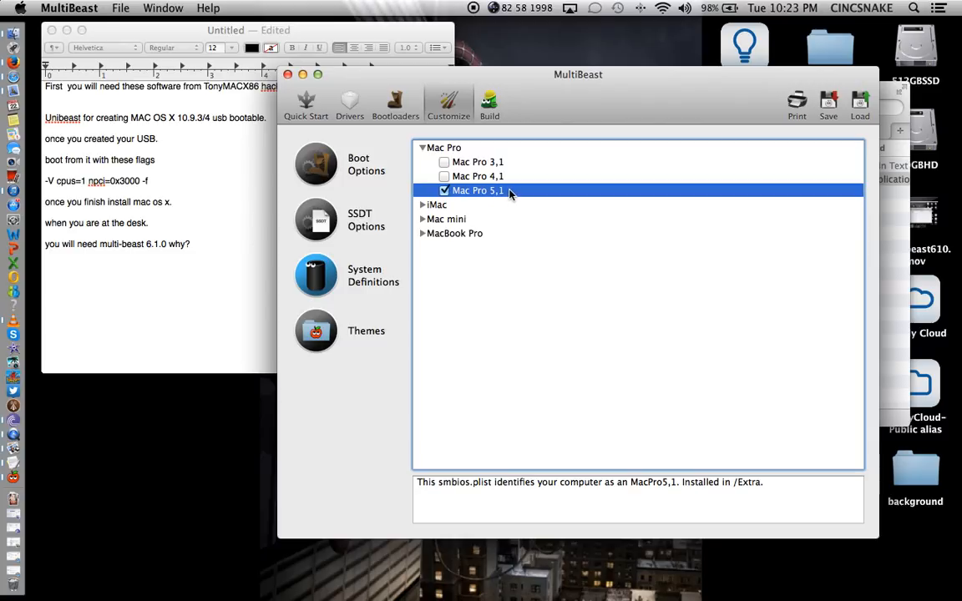
pyautogui.click(355, 335)
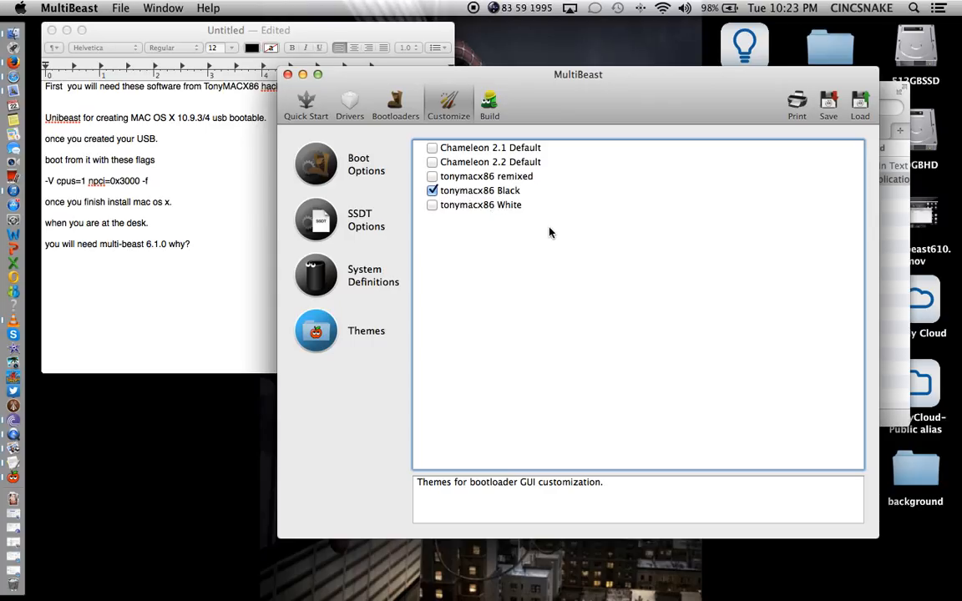
# Review the Build page's current configuration, ending with tonymacx86 Black and targeting 512GBSSD.
pyautogui.click(490, 106)
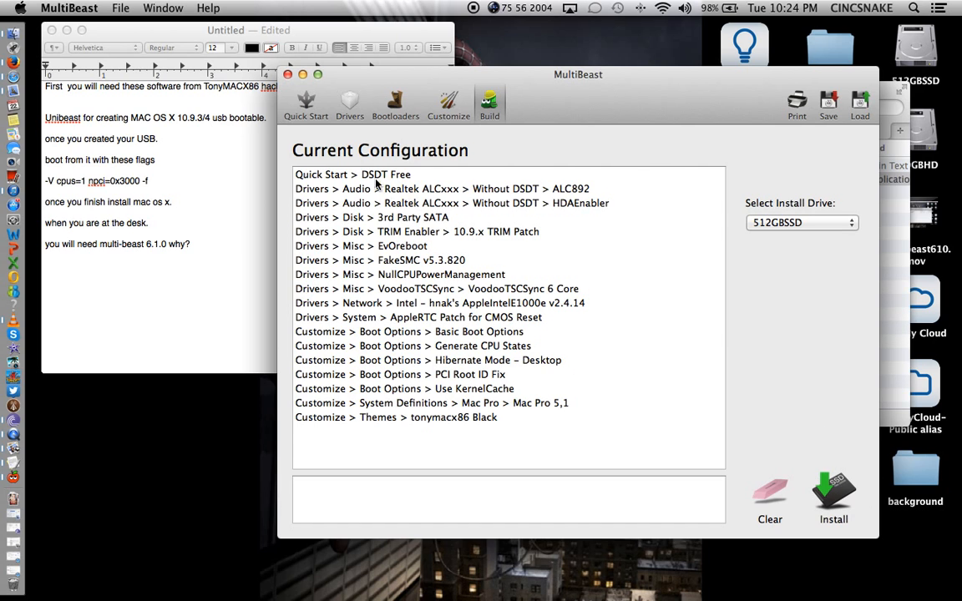
# Close the older MultiBeast and launch MultiBeast from the MultiBeast – Mavericks Edition folder.
pyautogui.click(287, 74)
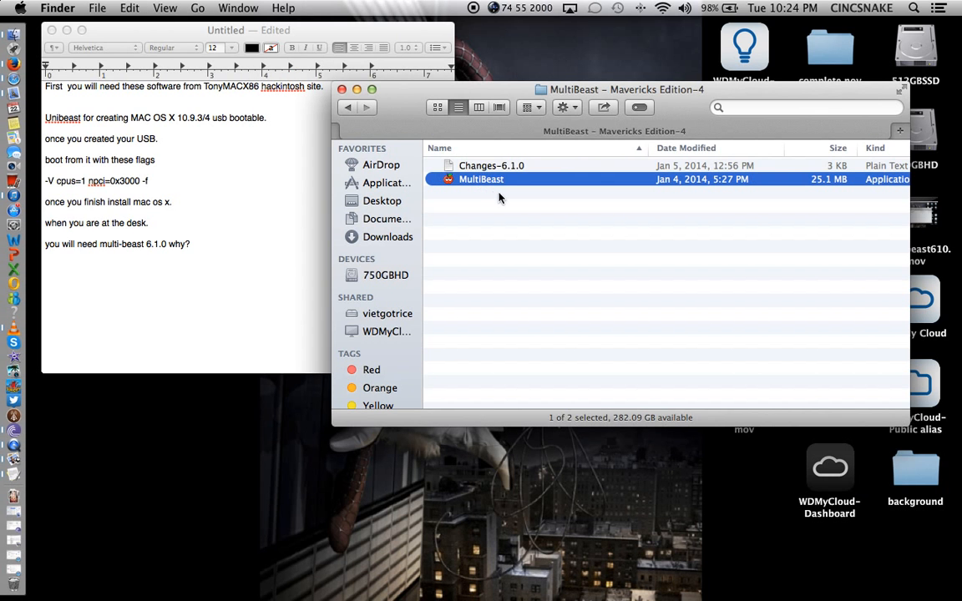
pyautogui.click(345, 107)
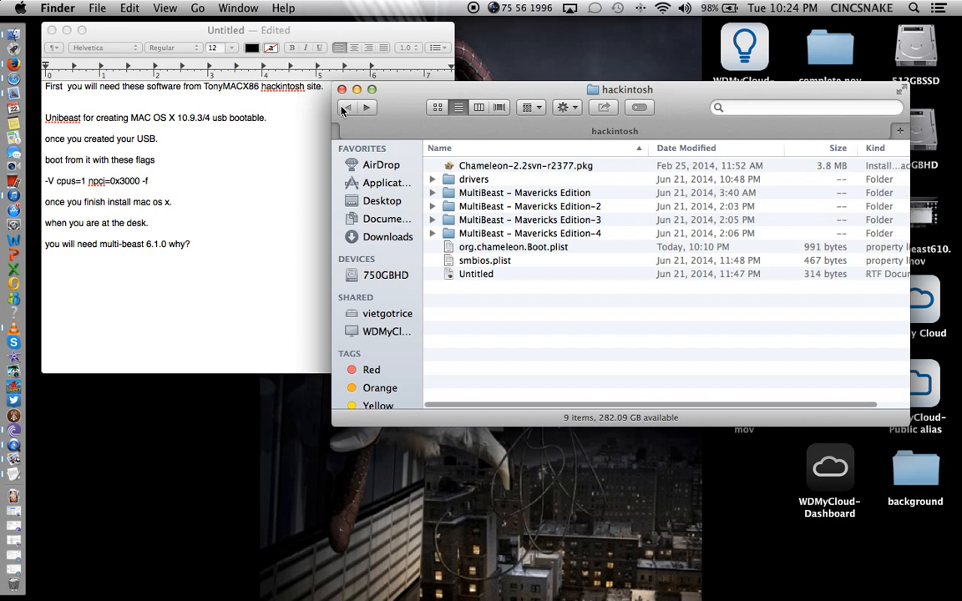
pyautogui.doubleClick(521, 196)
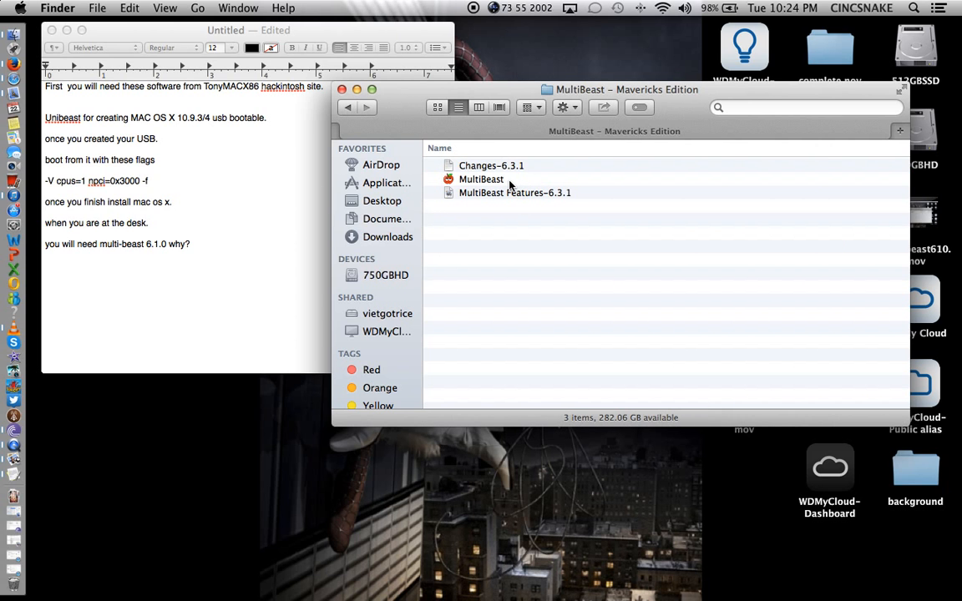
pyautogui.doubleClick(509, 181)
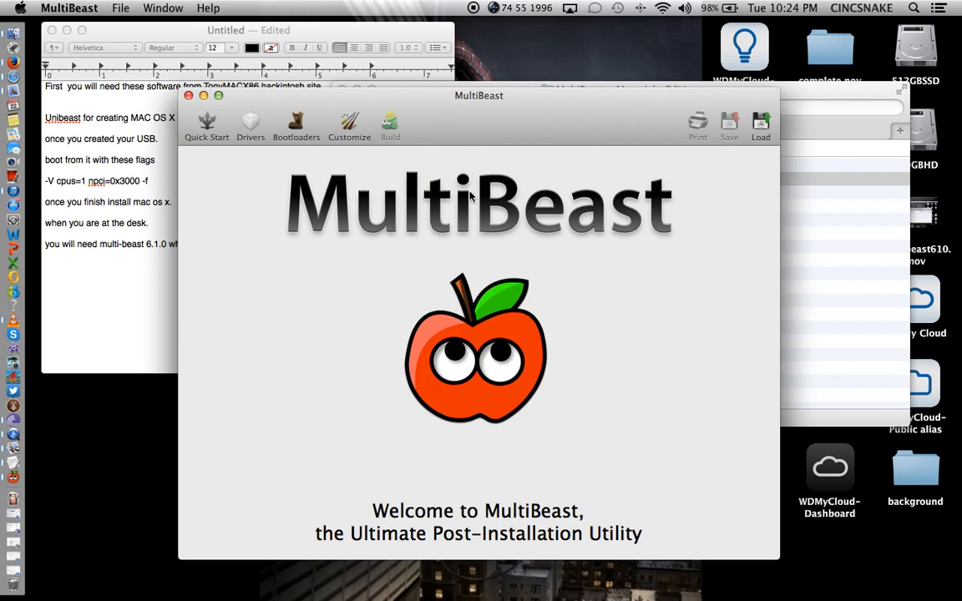
# Load the DSDT Free quick start preset and confirm 3rd Party SATA is ticked under Disk drivers.
pyautogui.click(205, 124)
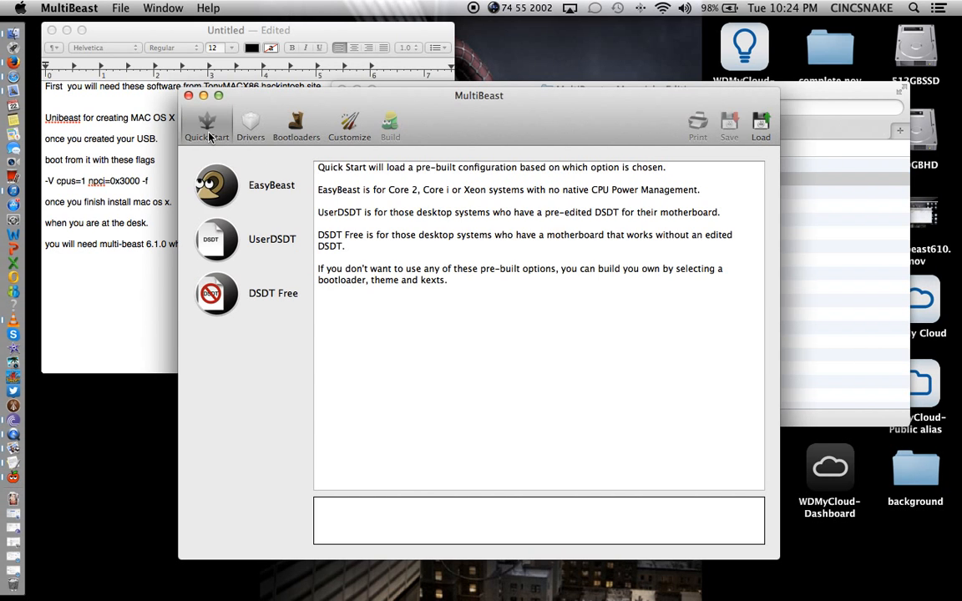
pyautogui.click(201, 277)
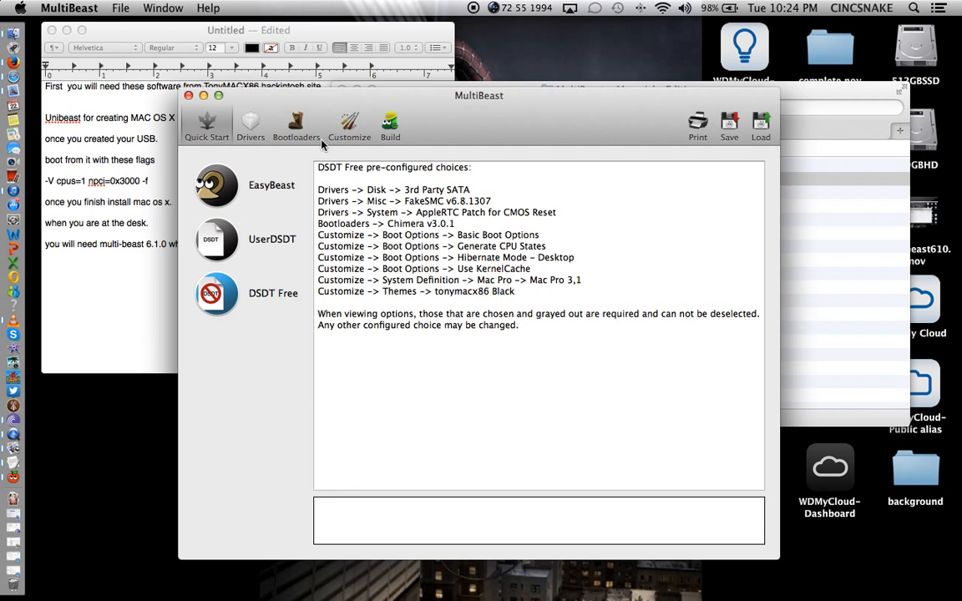
pyautogui.click(247, 125)
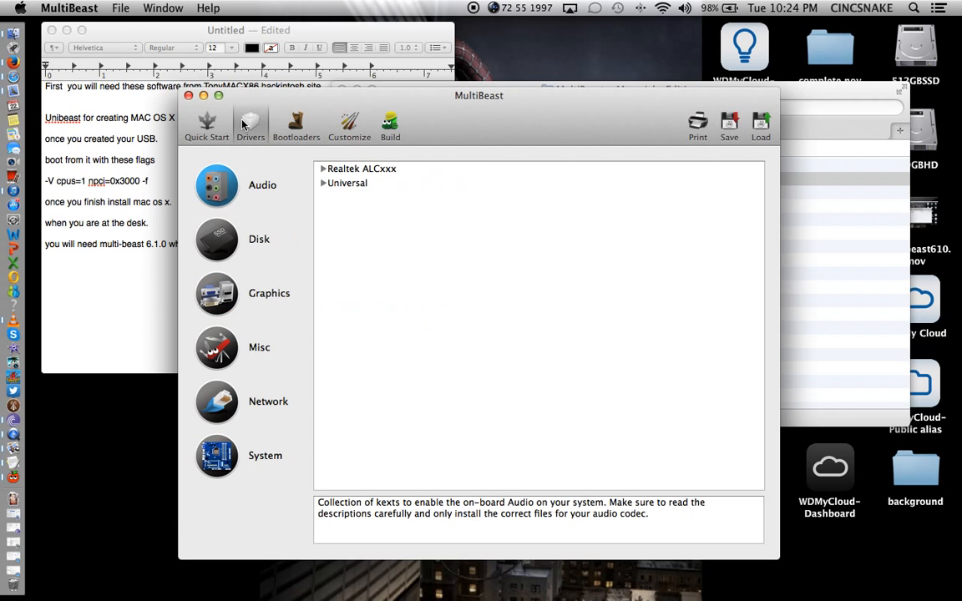
pyautogui.click(323, 169)
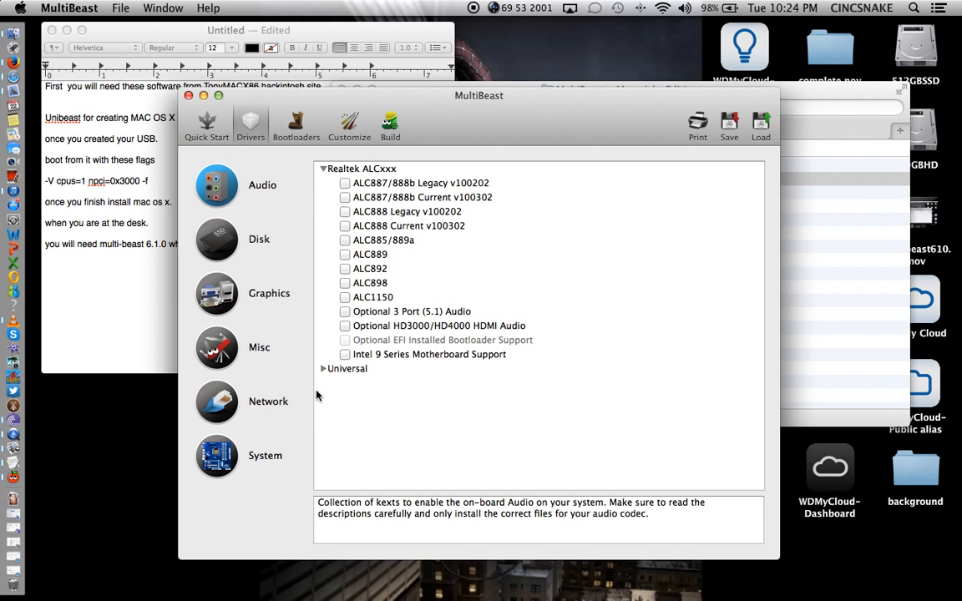
pyautogui.click(219, 258)
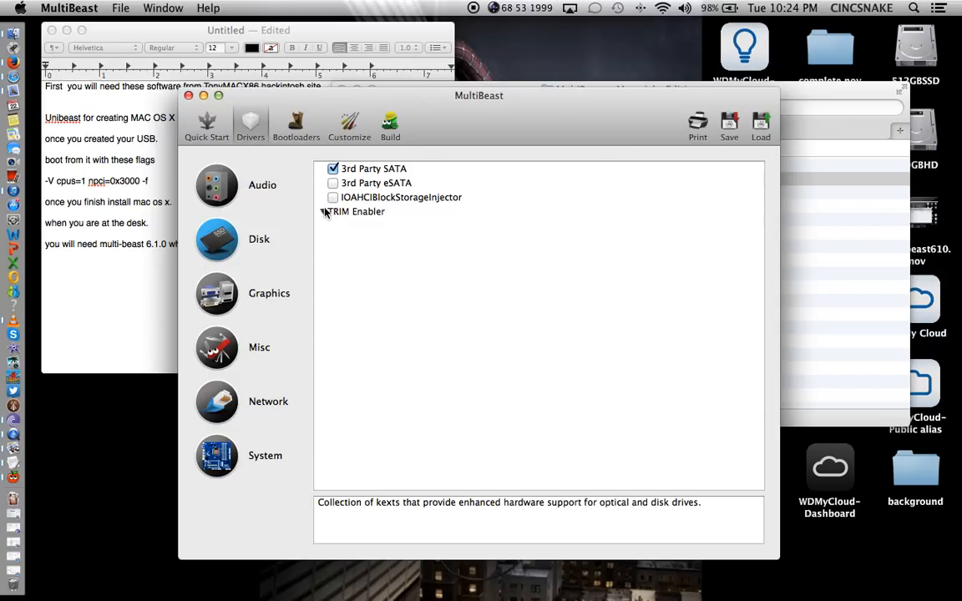
# Add the 10.9.x TRIM Patch plus the EvOreboot, NullCPUPowerManagement and VoodooTSCSync 6 Core kexts.
pyautogui.click(323, 211)
pyautogui.click(345, 226)
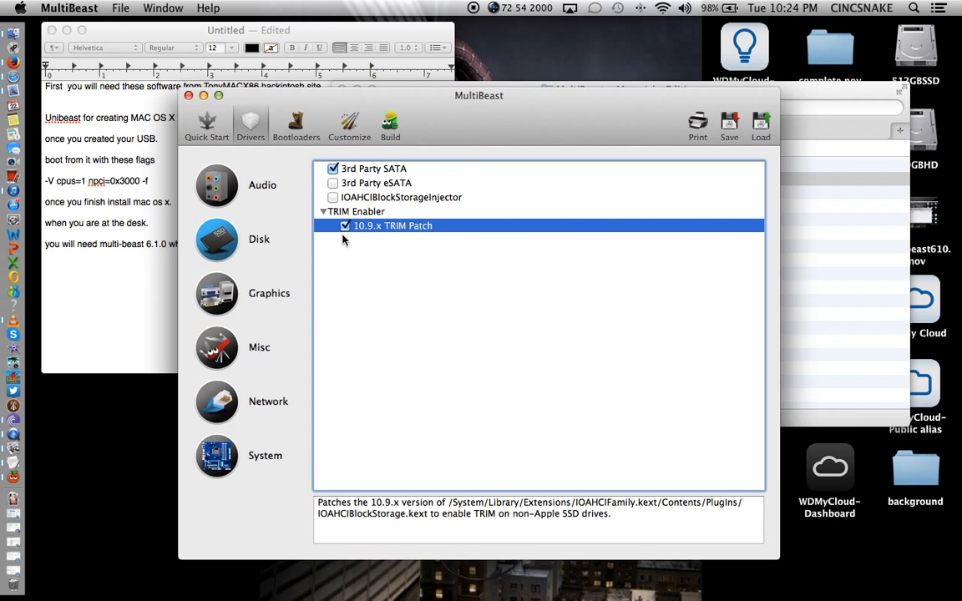
pyautogui.click(215, 288)
pyautogui.click(219, 352)
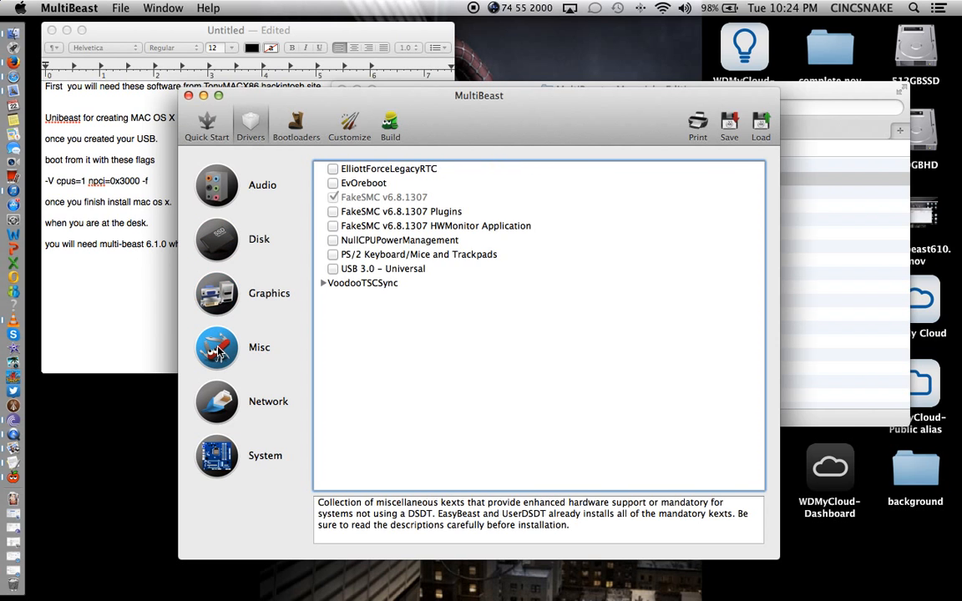
pyautogui.click(333, 183)
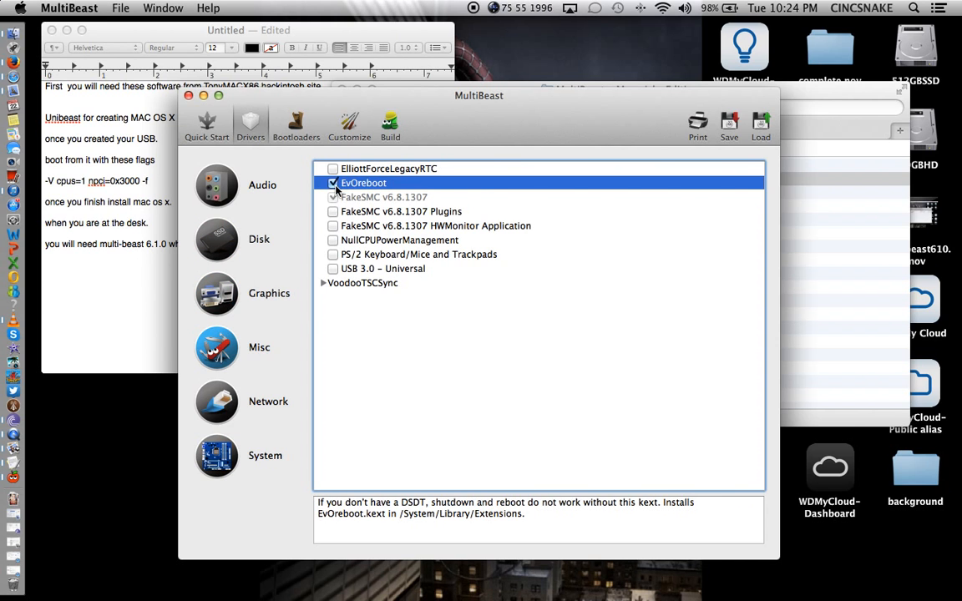
pyautogui.click(333, 239)
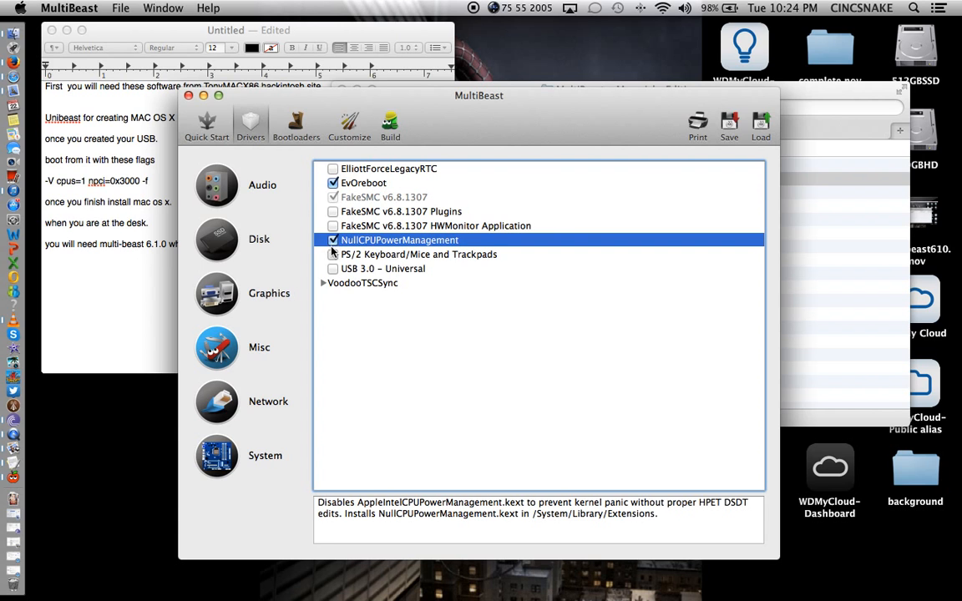
pyautogui.click(323, 283)
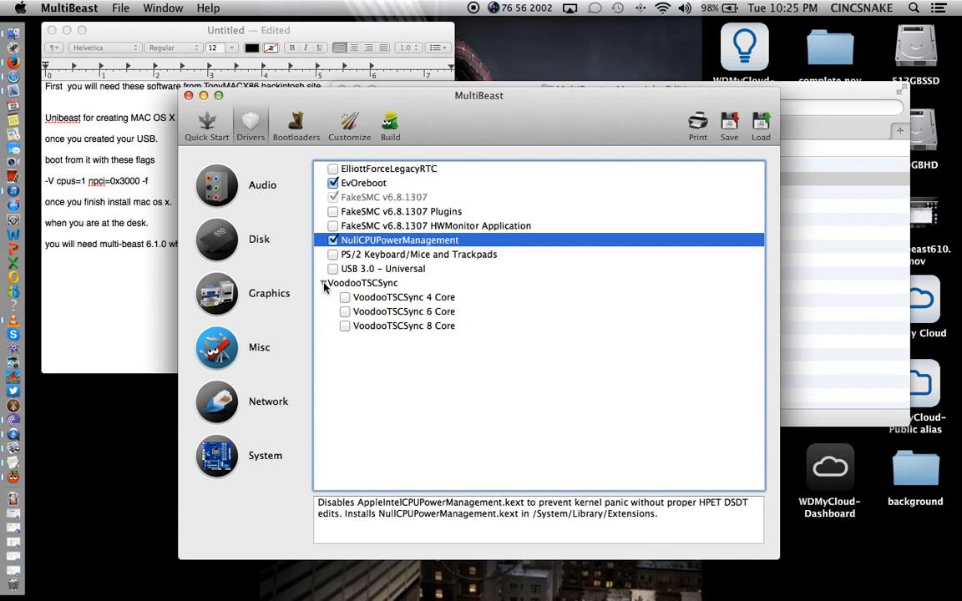
pyautogui.click(344, 312)
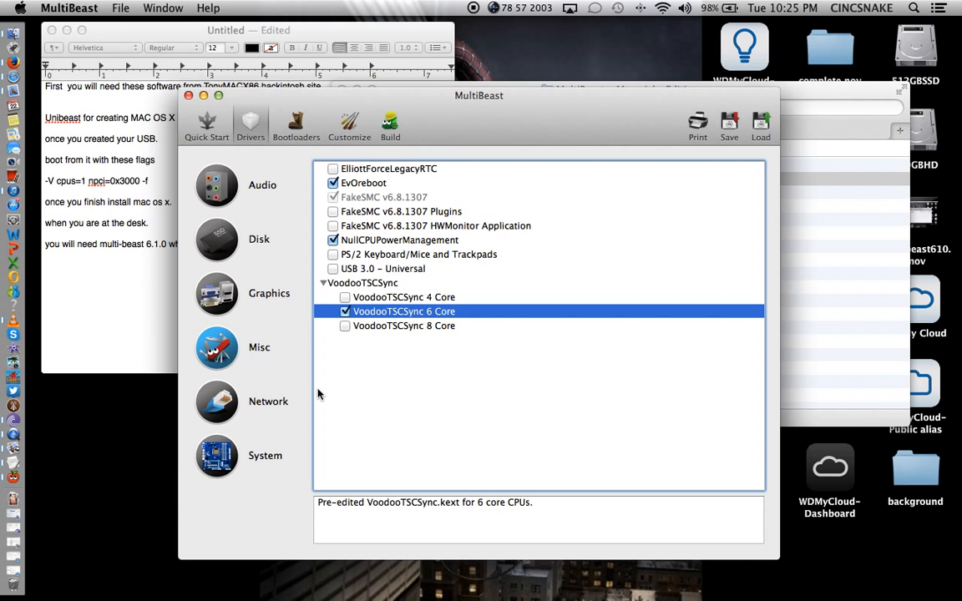
# Add the AppleIntelE1000e v2.5.4d Intel ethernet driver and view the bootloaders with Chimera v3.0.1 ticked.
pyautogui.click(232, 402)
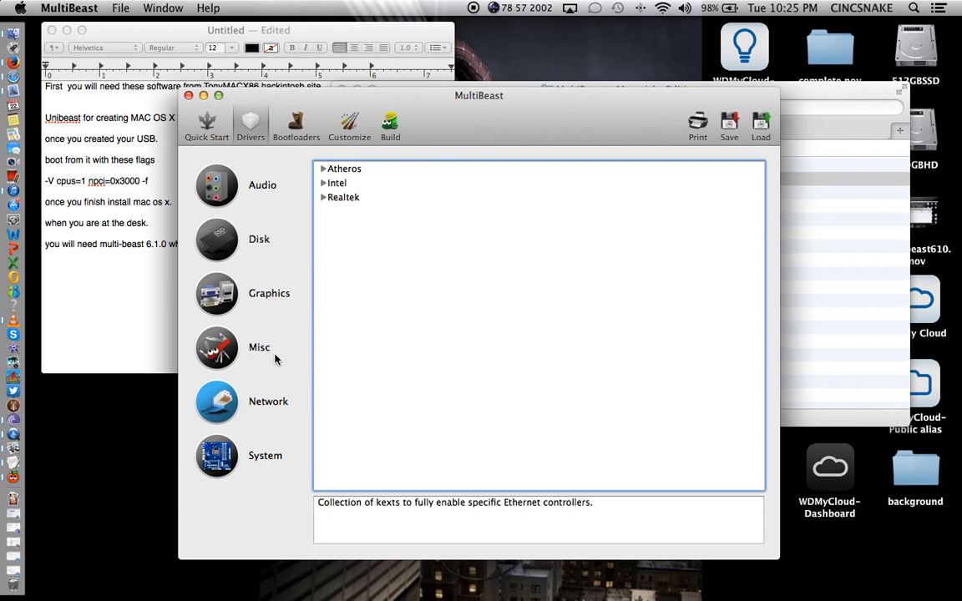
pyautogui.click(322, 183)
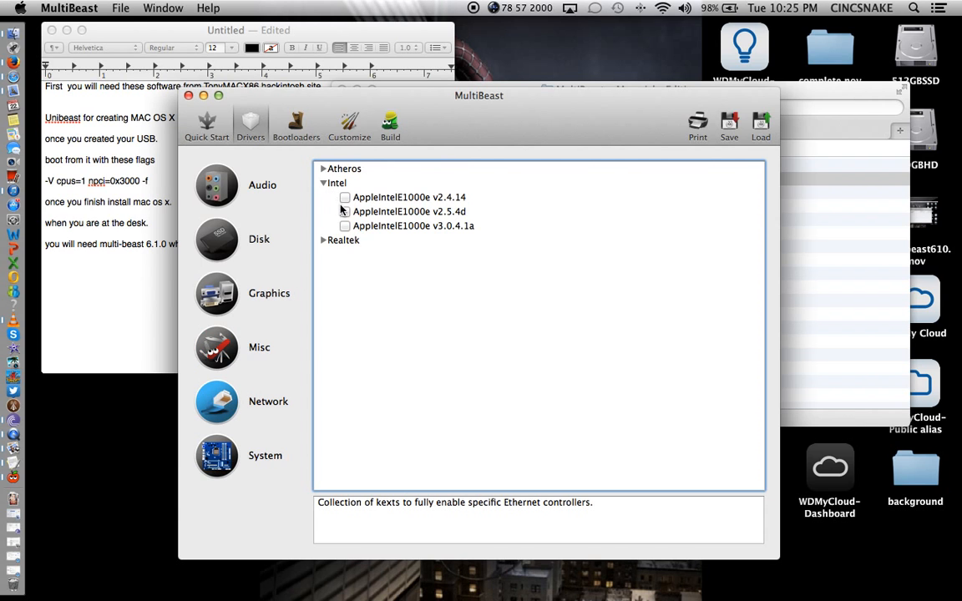
pyautogui.click(345, 211)
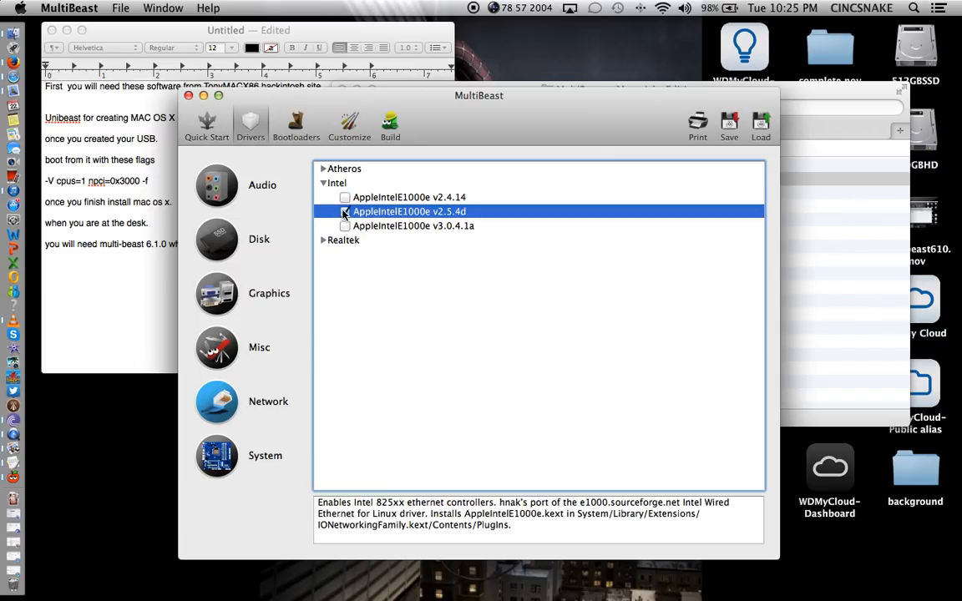
pyautogui.click(216, 449)
pyautogui.click(297, 129)
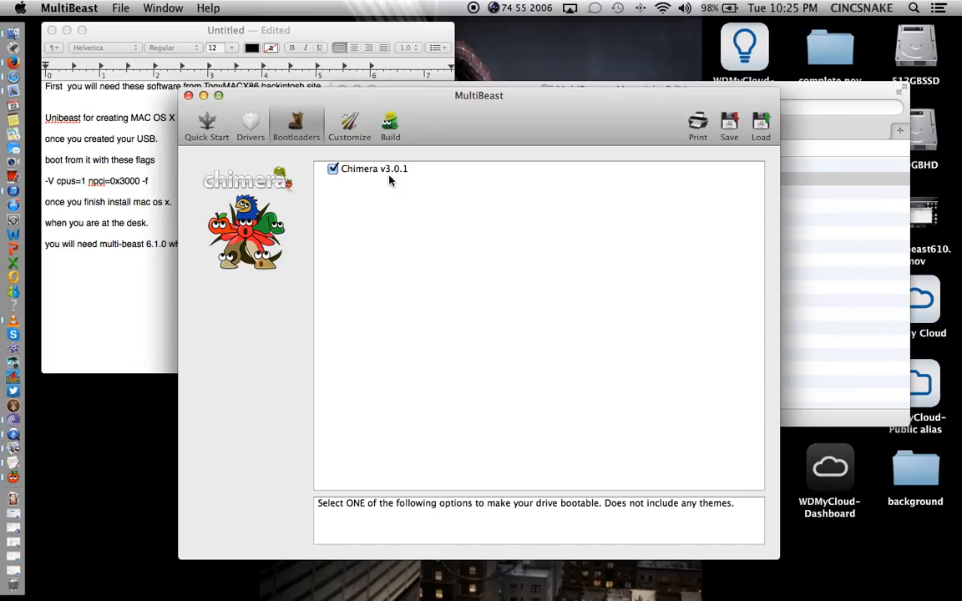
# Check PCI Root ID Fix, 1080p Display Mode and Verbose Boot under Customize > Boot Options.
pyautogui.click(351, 131)
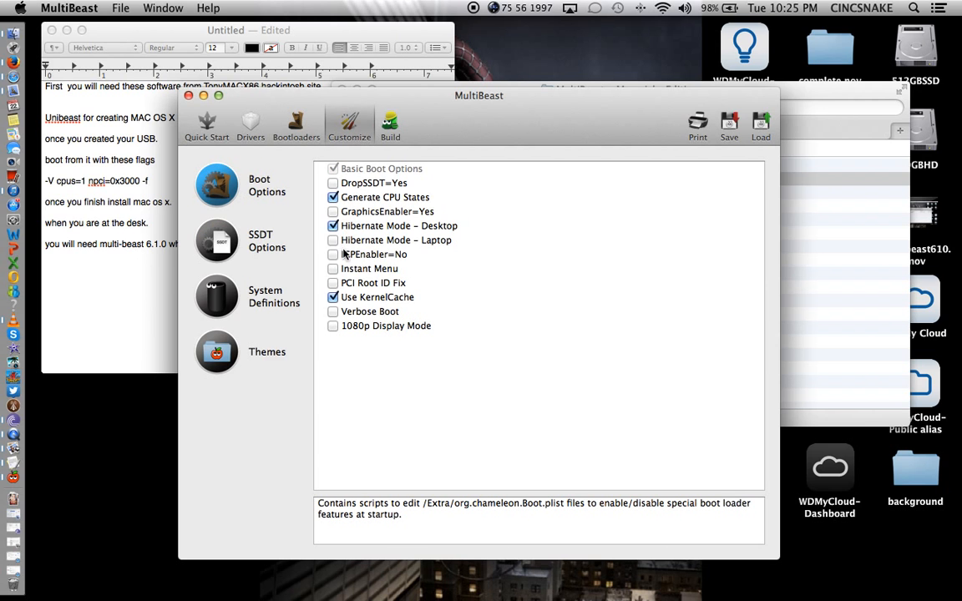
pyautogui.click(332, 283)
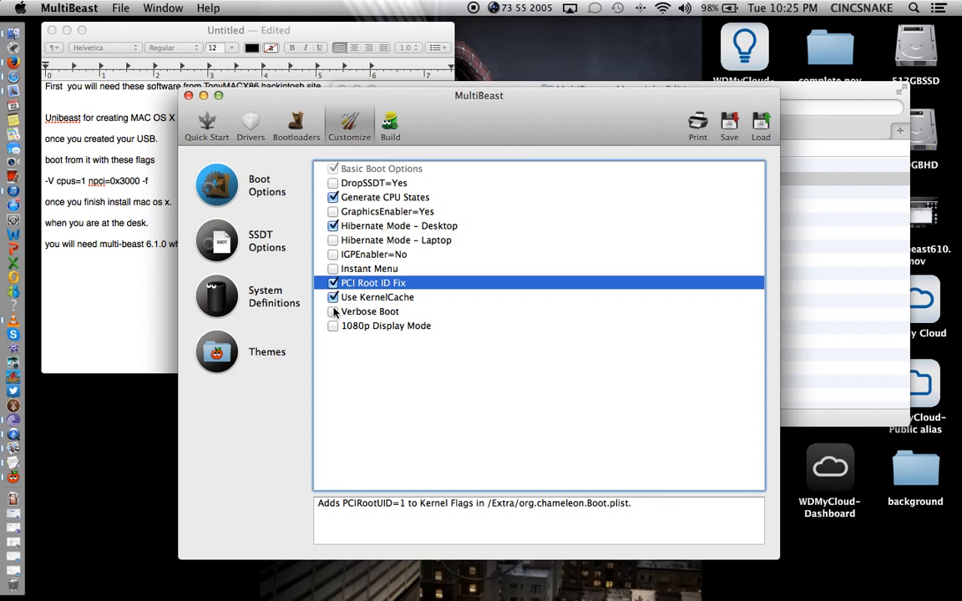
pyautogui.click(332, 326)
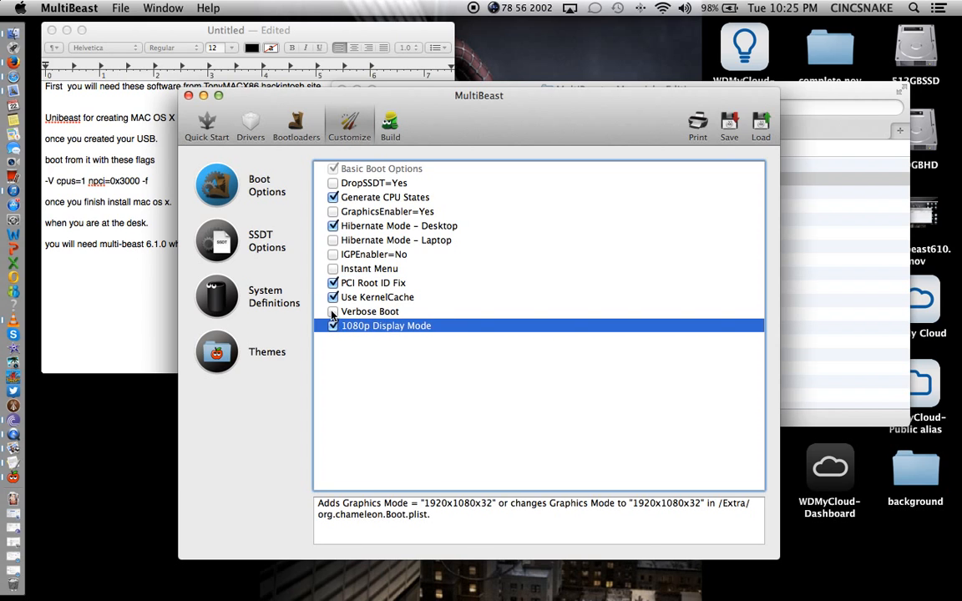
pyautogui.click(332, 312)
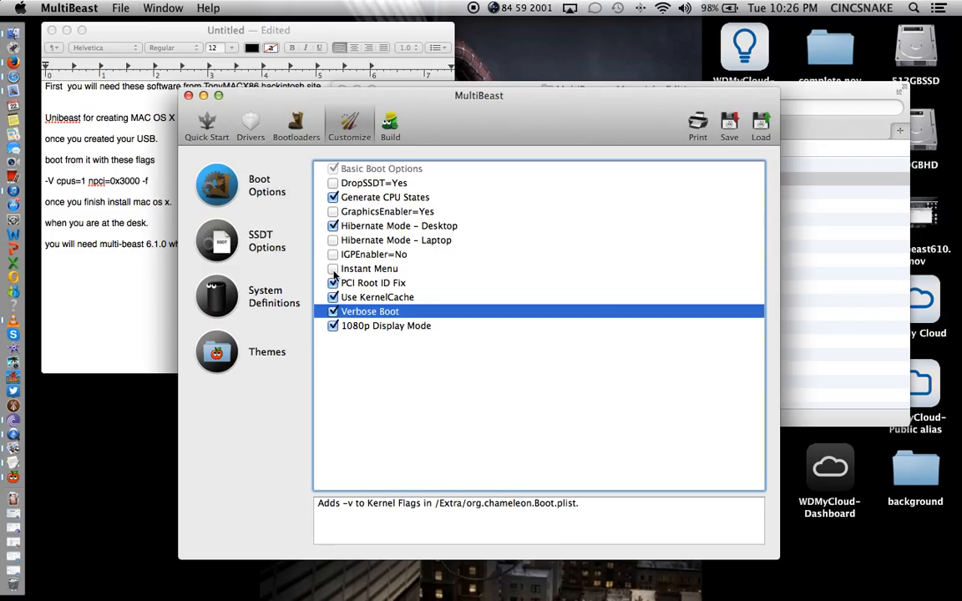
# Choose Mac Pro 6,1 as the system definition and review the Build list targeting 512GBSSD.
pyautogui.click(228, 299)
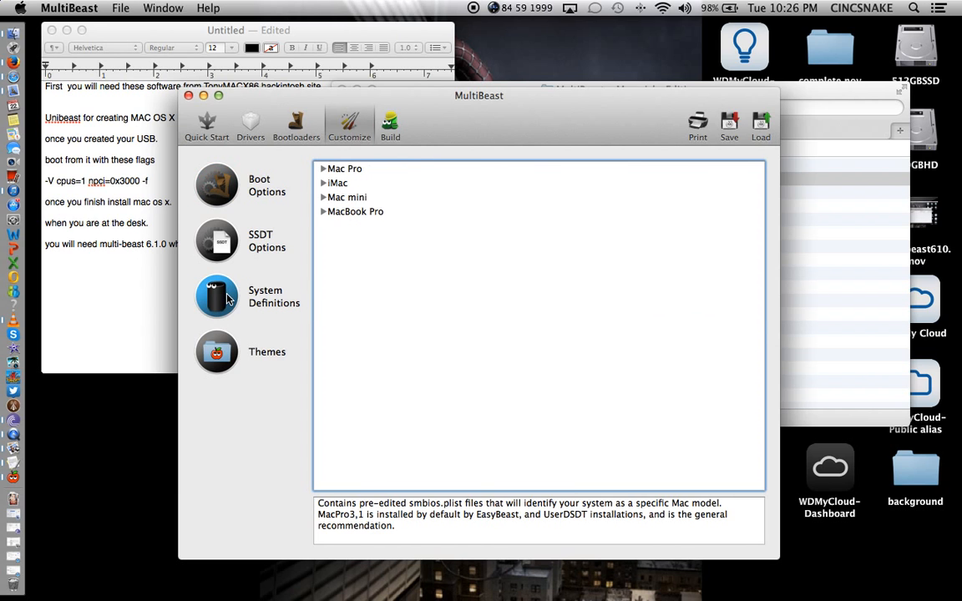
pyautogui.click(324, 169)
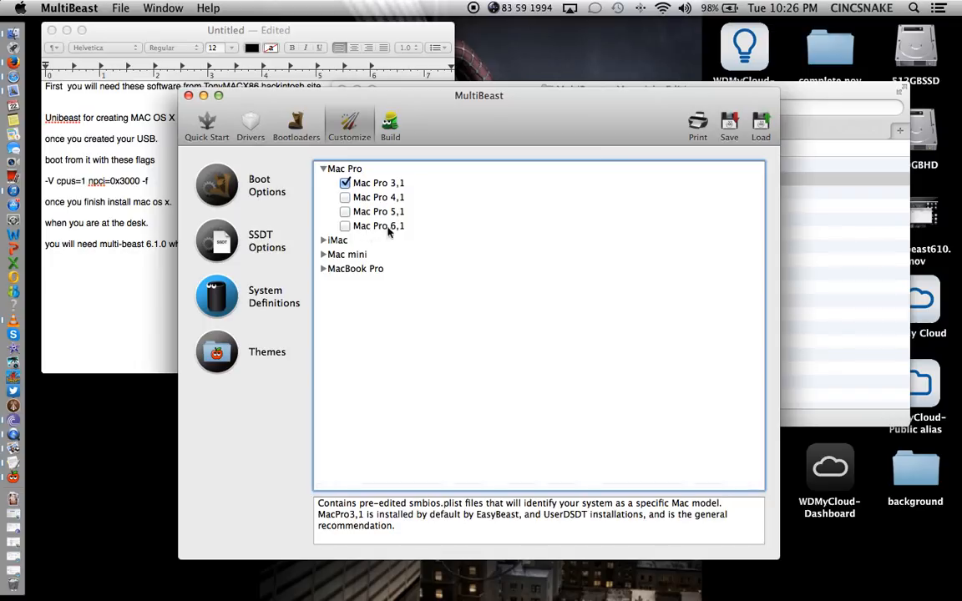
pyautogui.click(346, 226)
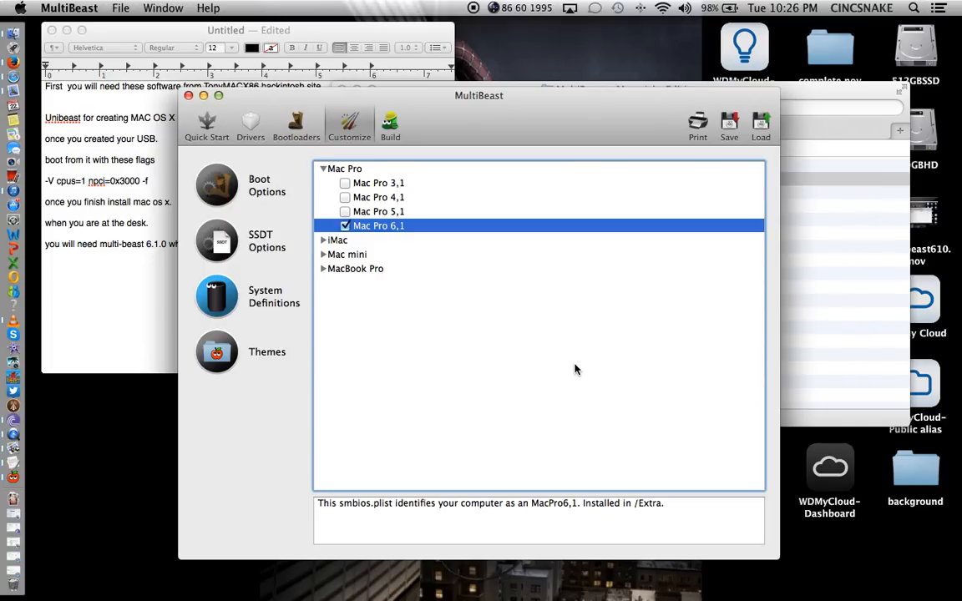
pyautogui.click(224, 357)
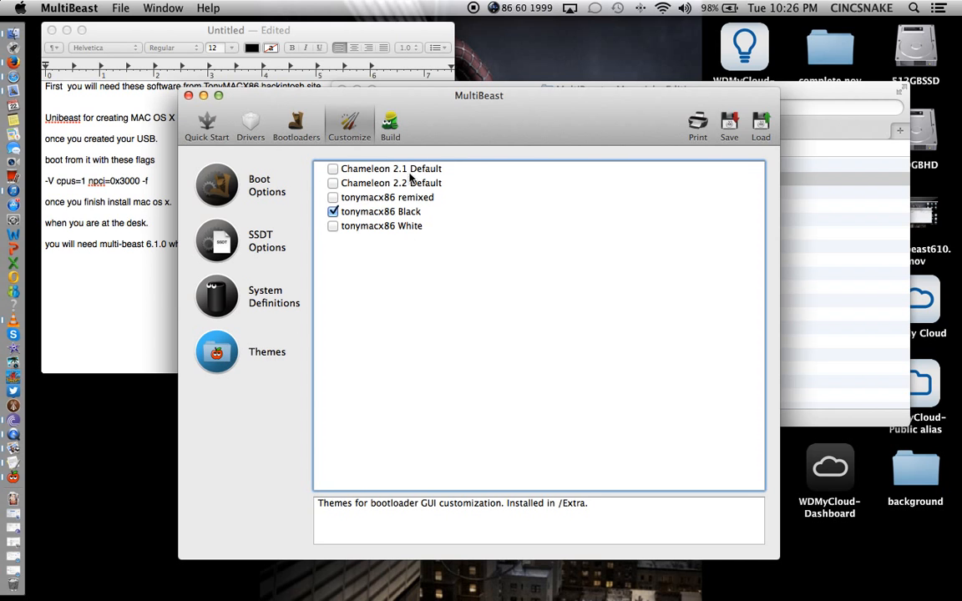
pyautogui.click(391, 132)
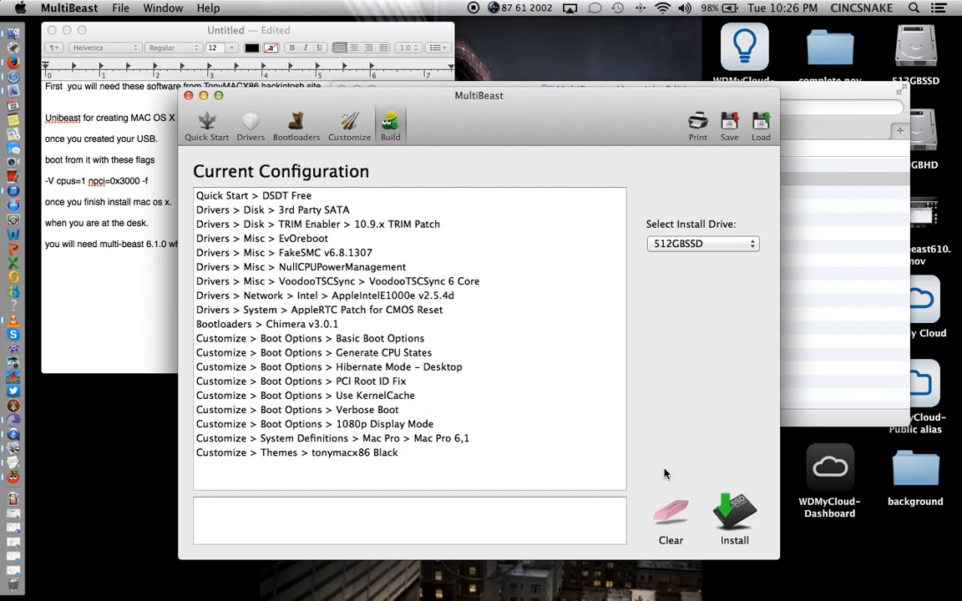
# Quit MultiBeast and return Finder to the hackintosh folder with the plist files.
pyautogui.click(189, 95)
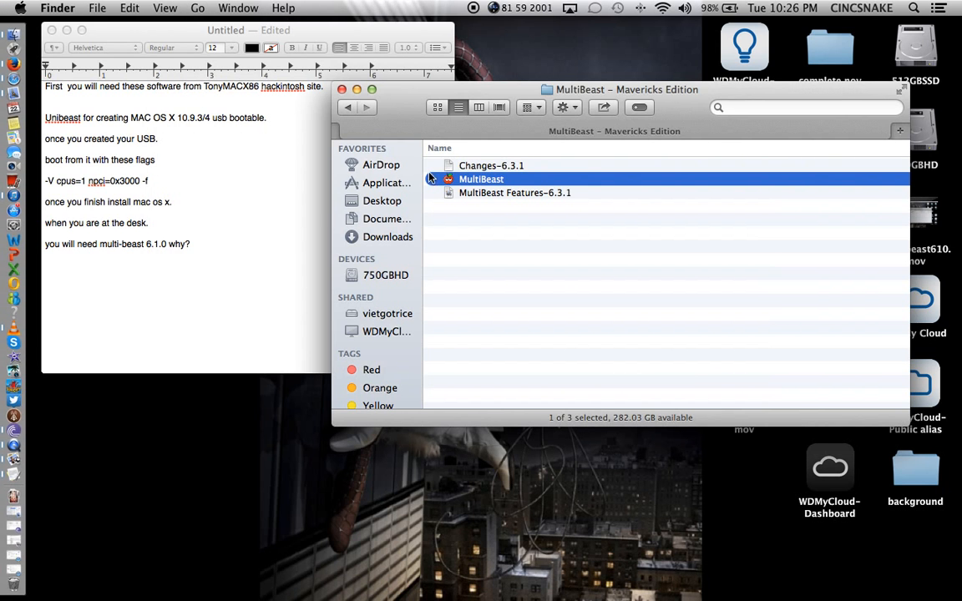
pyautogui.click(347, 107)
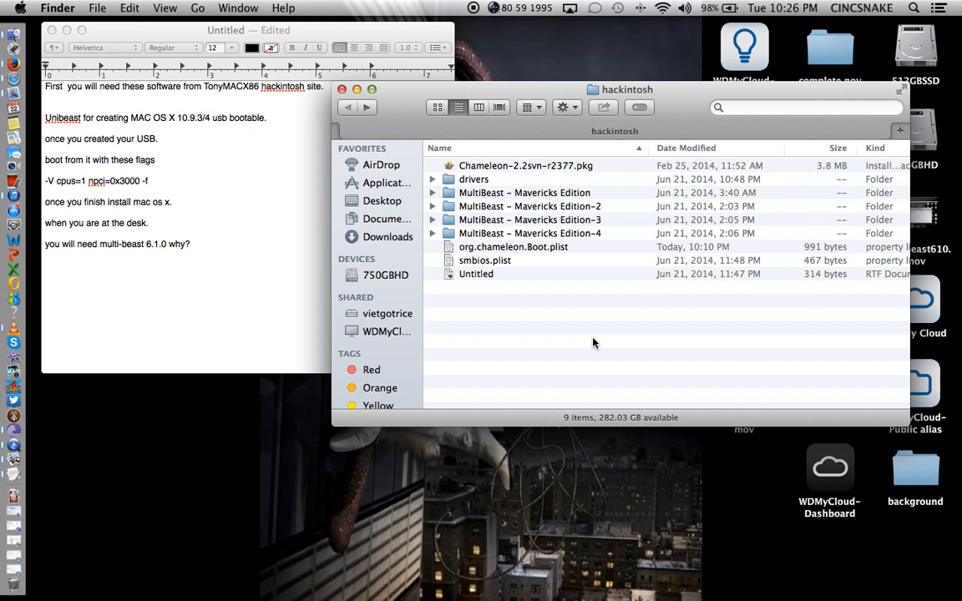
# Open org.chameleon.Boot.plist in TextEdit and move it aside from the Untitled notes document.
pyautogui.doubleClick(513, 247)
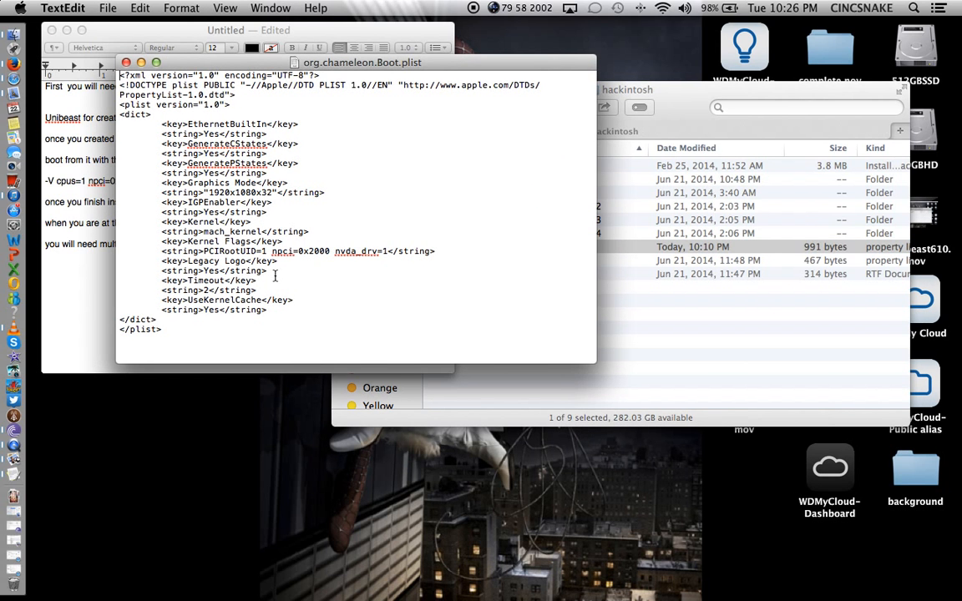
pyautogui.click(271, 250)
pyautogui.moveTo(294, 64); pyautogui.dragTo(590, 110)
pyautogui.click(225, 266)
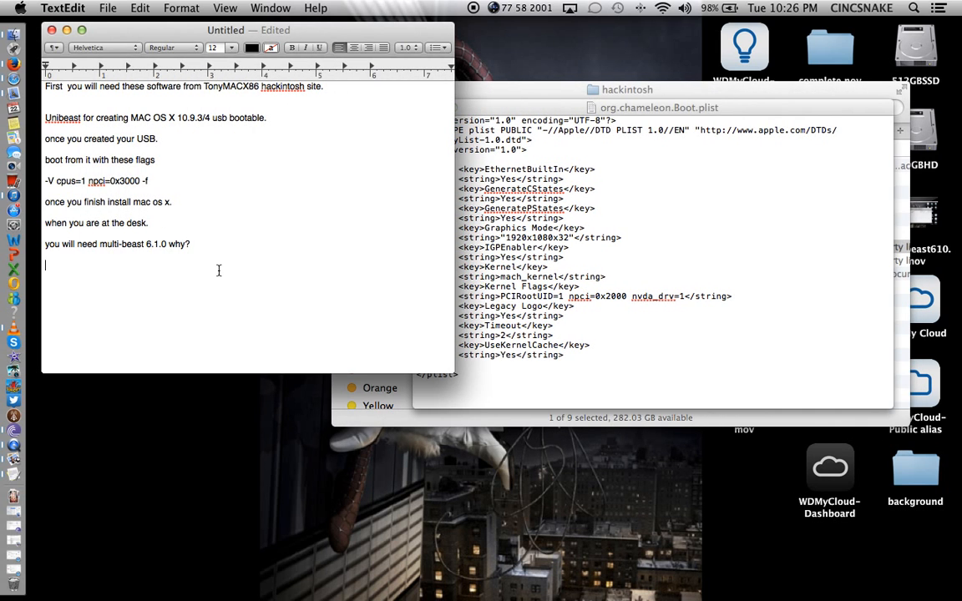
# Type the notes 'what you need to check in your extra folder in the main drive.' and 'make sure you have "npci=0x2000" in'.
pyautogui.write('what you need to check in you')
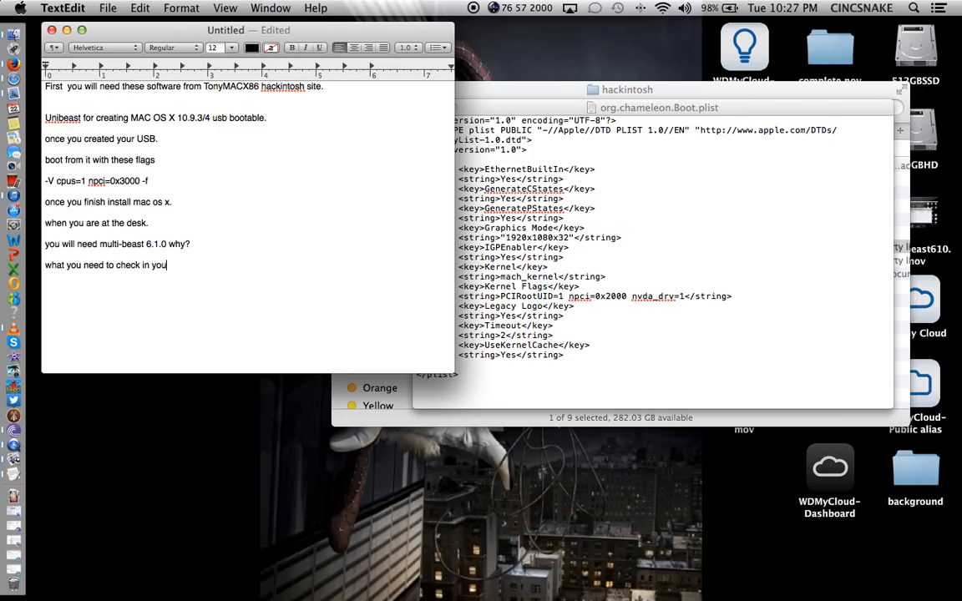
pyautogui.write('r extr')
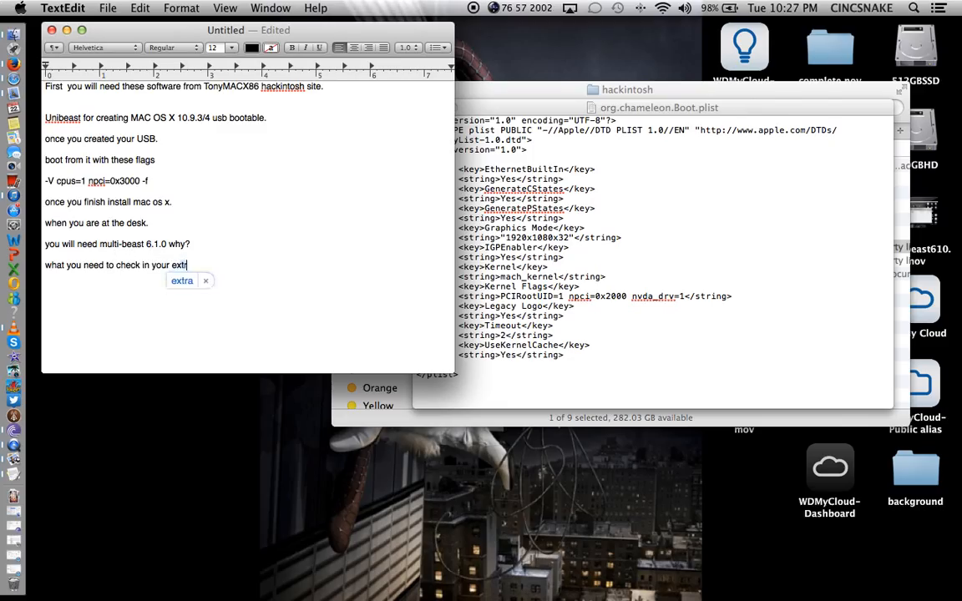
pyautogui.write('a folder in t')
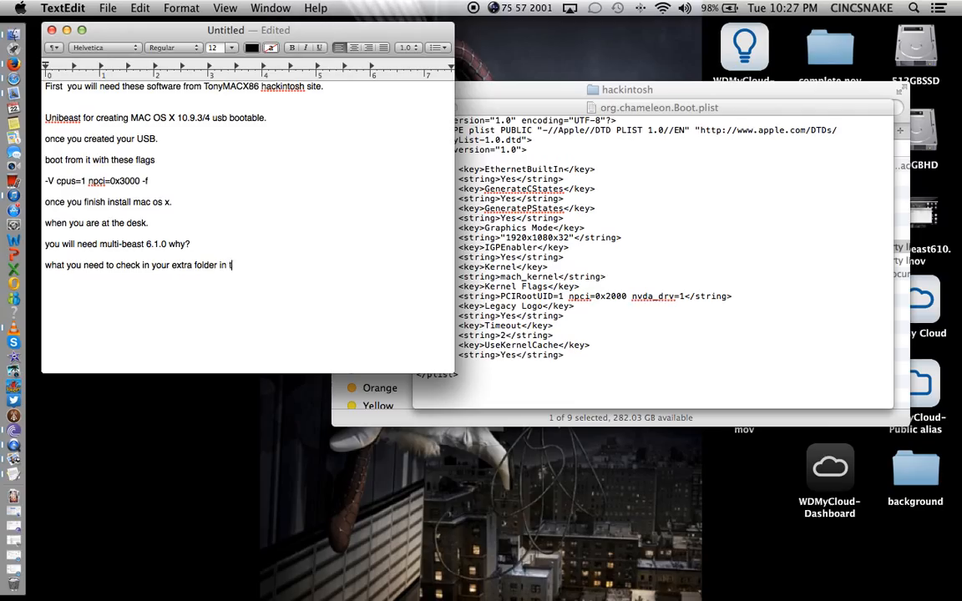
pyautogui.write('he main drive.')
pyautogui.press('Return')
pyautogui.press('Return')
pyautogui.write('make sure you have')
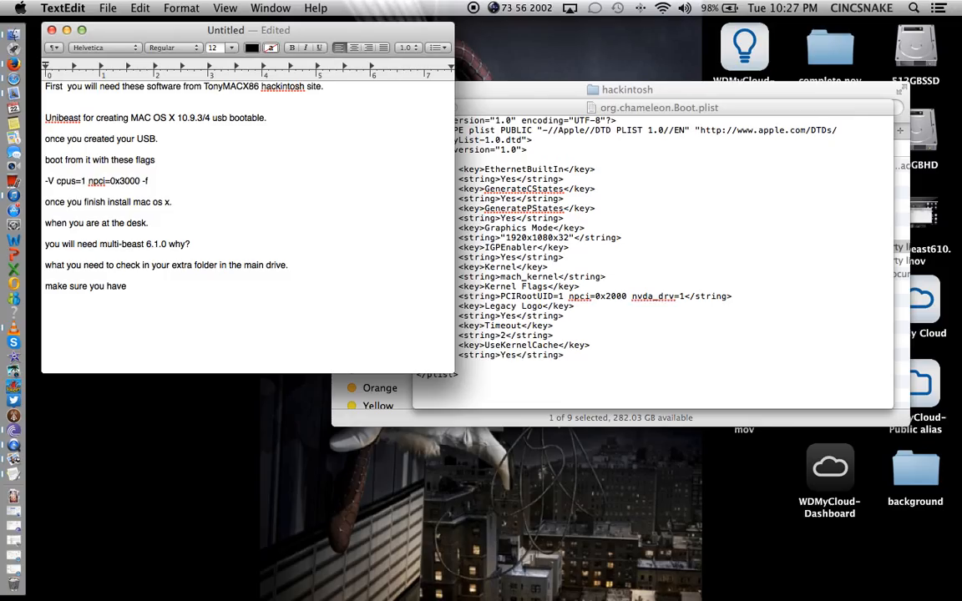
pyautogui.write(' "npci=0x2000" in')
# Paste the plist line '<string>PCIRootUID=1 npci=0x2000 nvda_drv=1</string>' into the notes.
pyautogui.click(471, 295)
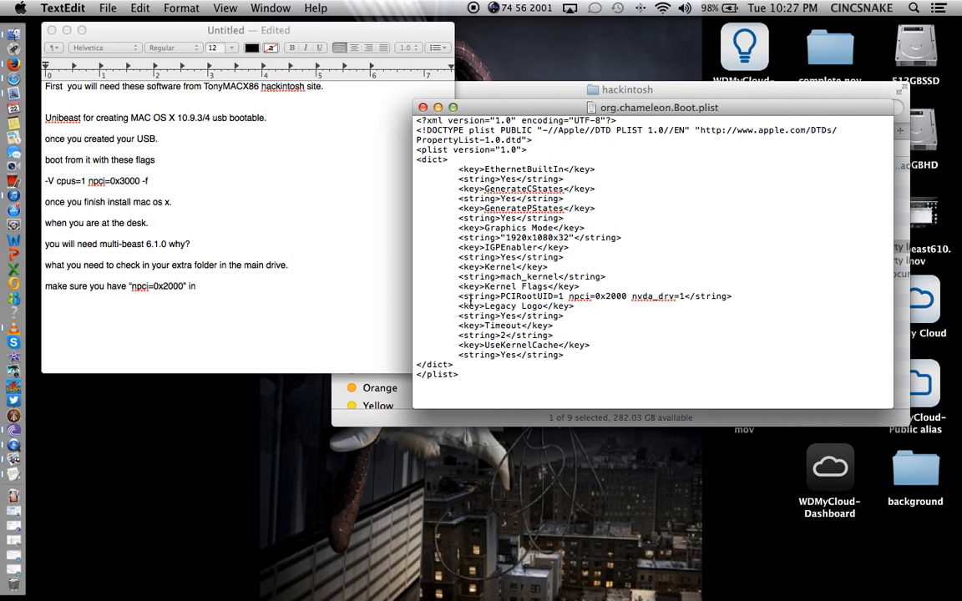
pyautogui.moveTo(458, 296); pyautogui.dragTo(751, 297)
pyautogui.press('super+c')
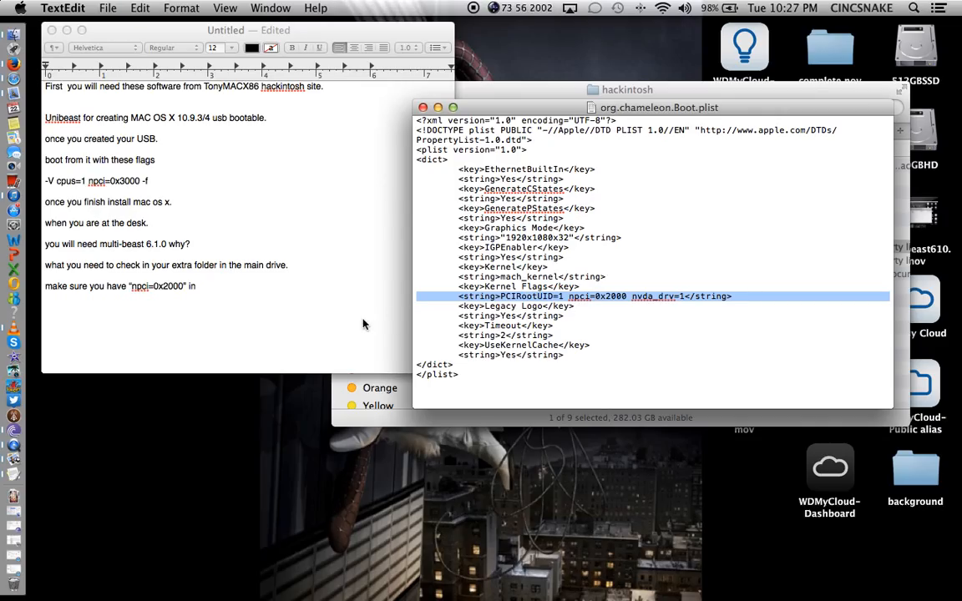
pyautogui.click(323, 308)
pyautogui.press('super+v')
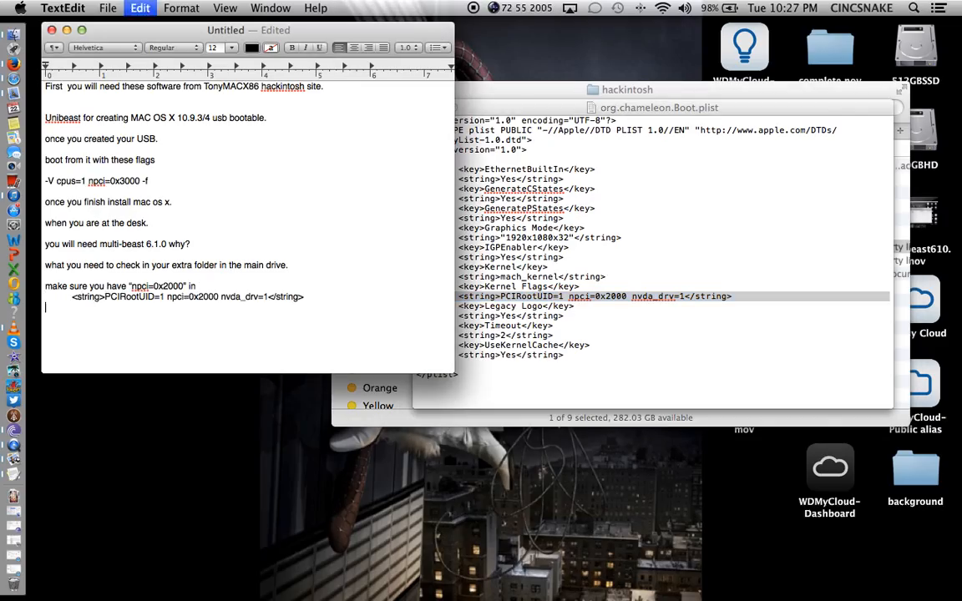
pyautogui.click(341, 291)
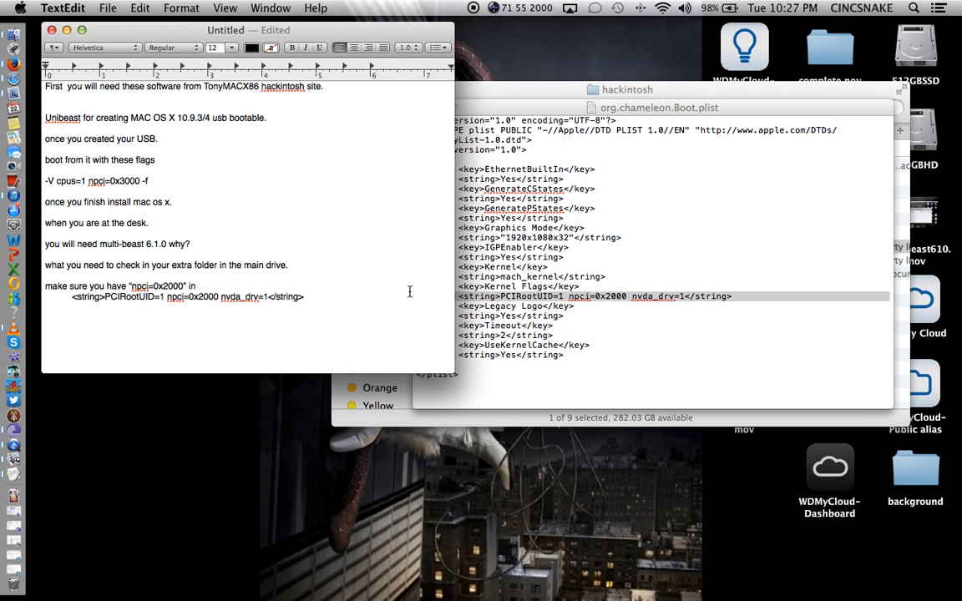
pyautogui.click(576, 323)
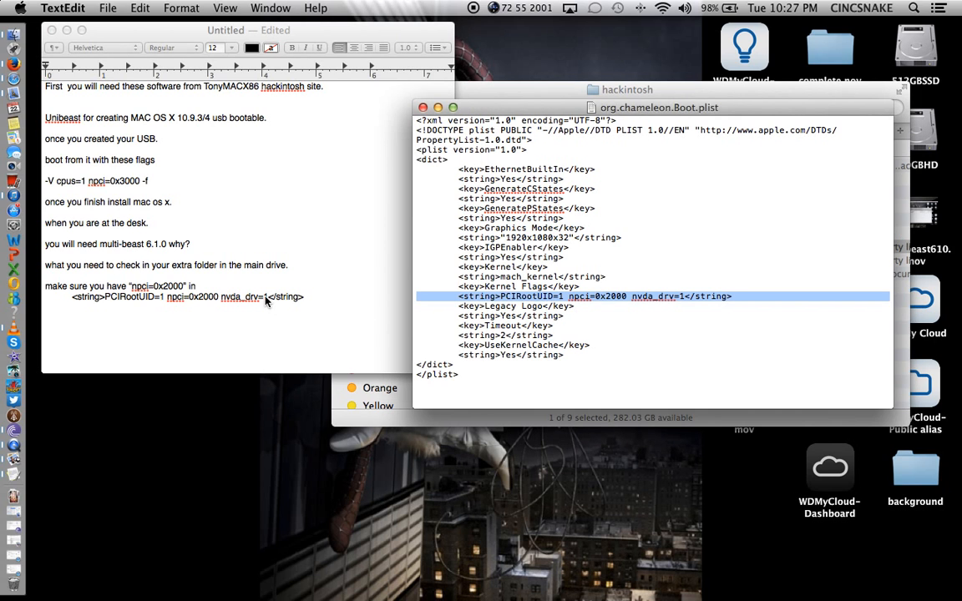
pyautogui.click(317, 296)
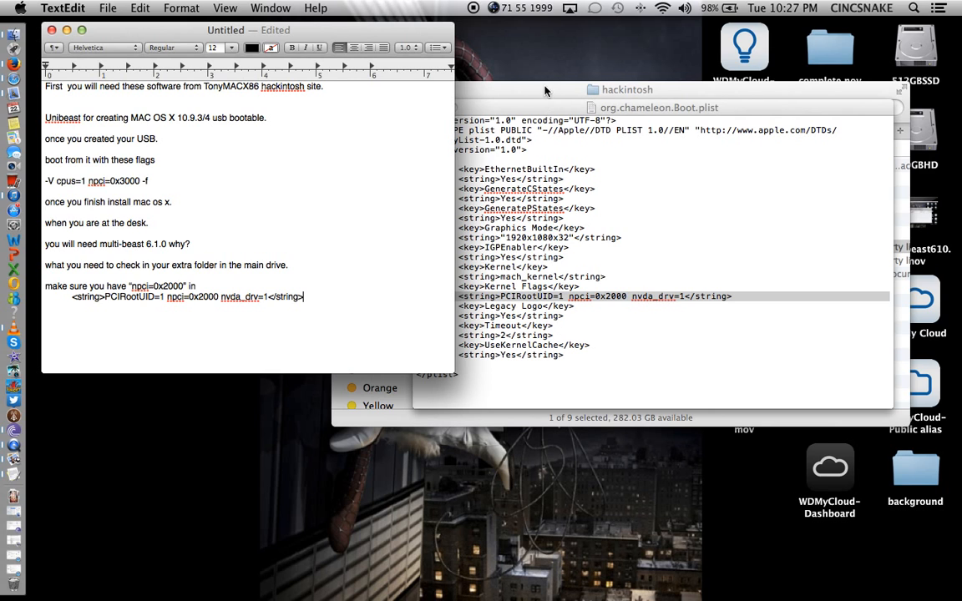
pyautogui.click(539, 106)
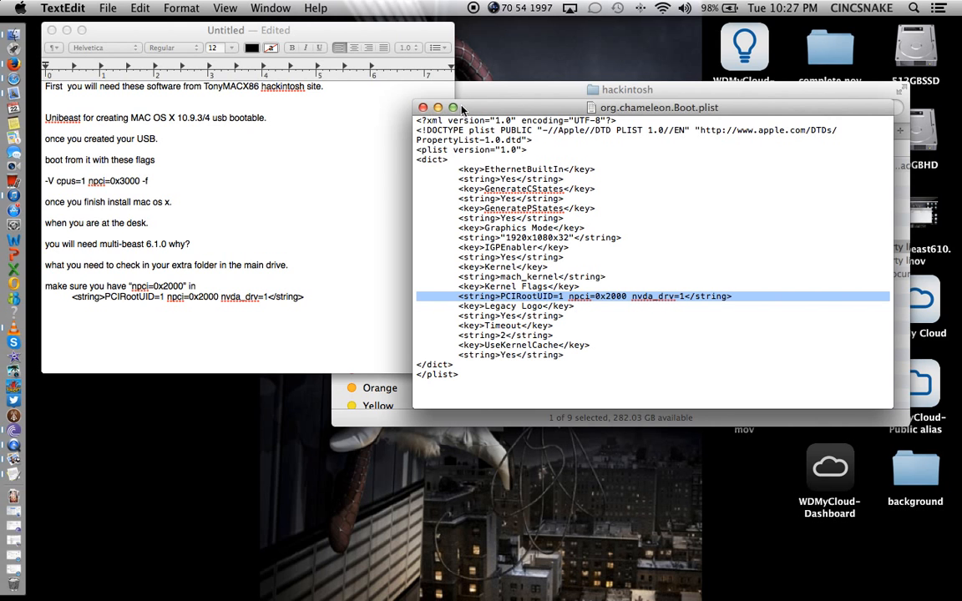
# Open smbios.plist (SMfamily MacPro, SMproductname MacPro5,1) below the Boot plist, returning to the Untitled notes.
pyautogui.moveTo(423, 106); pyautogui.dragTo(475, 44)
pyautogui.click(464, 251)
pyautogui.doubleClick(509, 258)
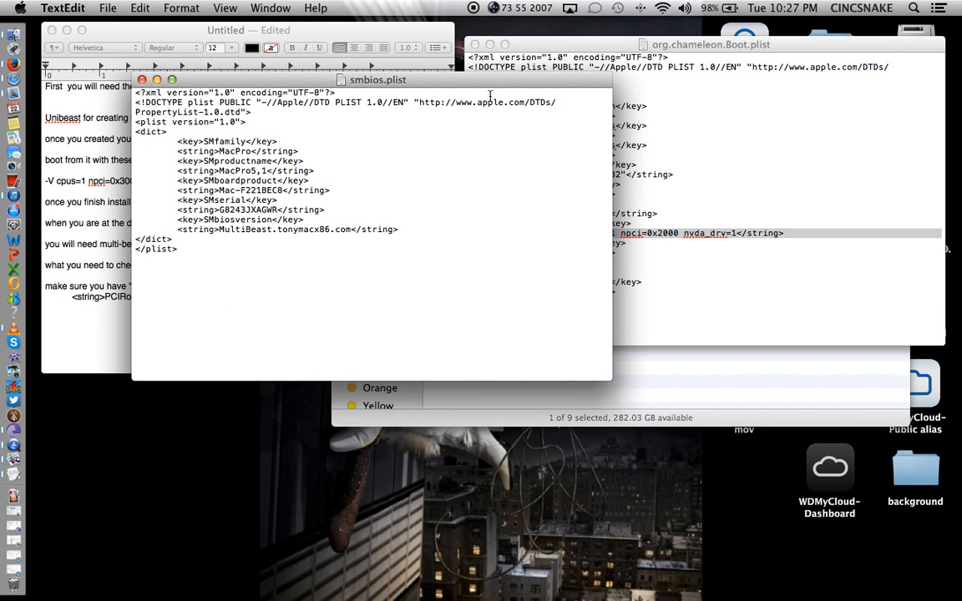
pyautogui.moveTo(485, 141); pyautogui.dragTo(815, 318)
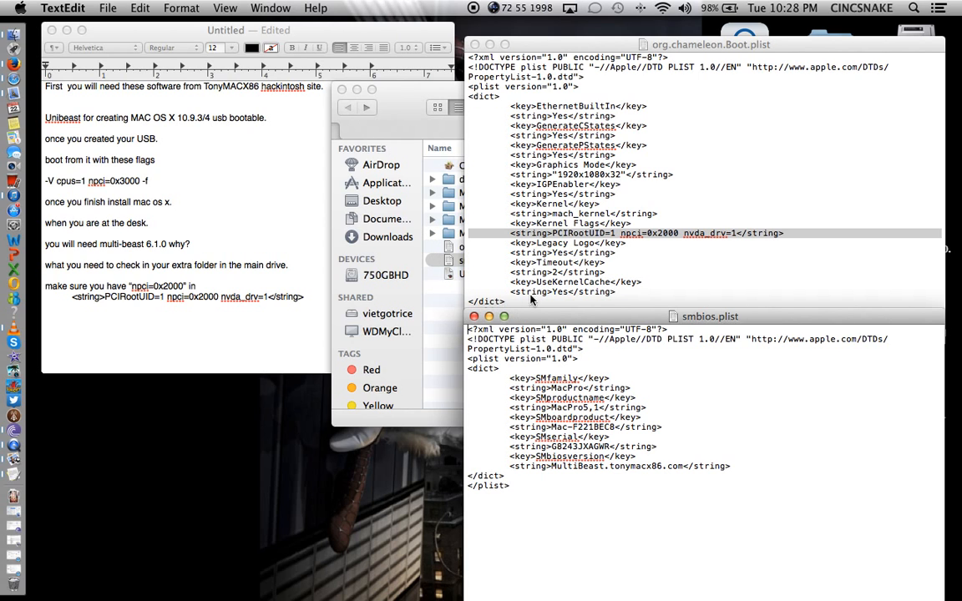
pyautogui.click(265, 281)
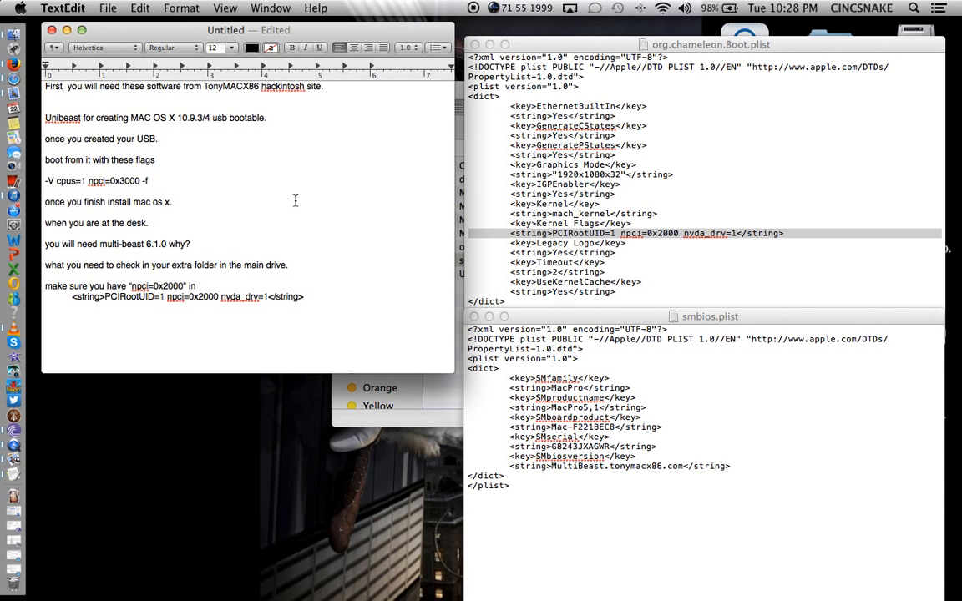